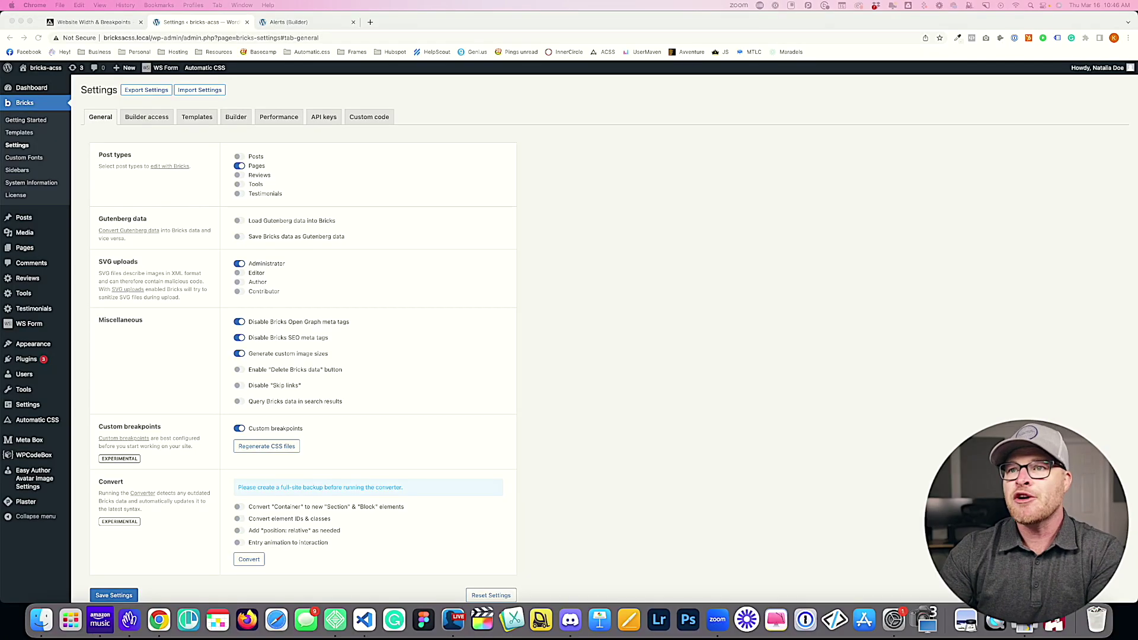
Reset the Automatic CSS website width to its 1280 px default.
click(646, 273)
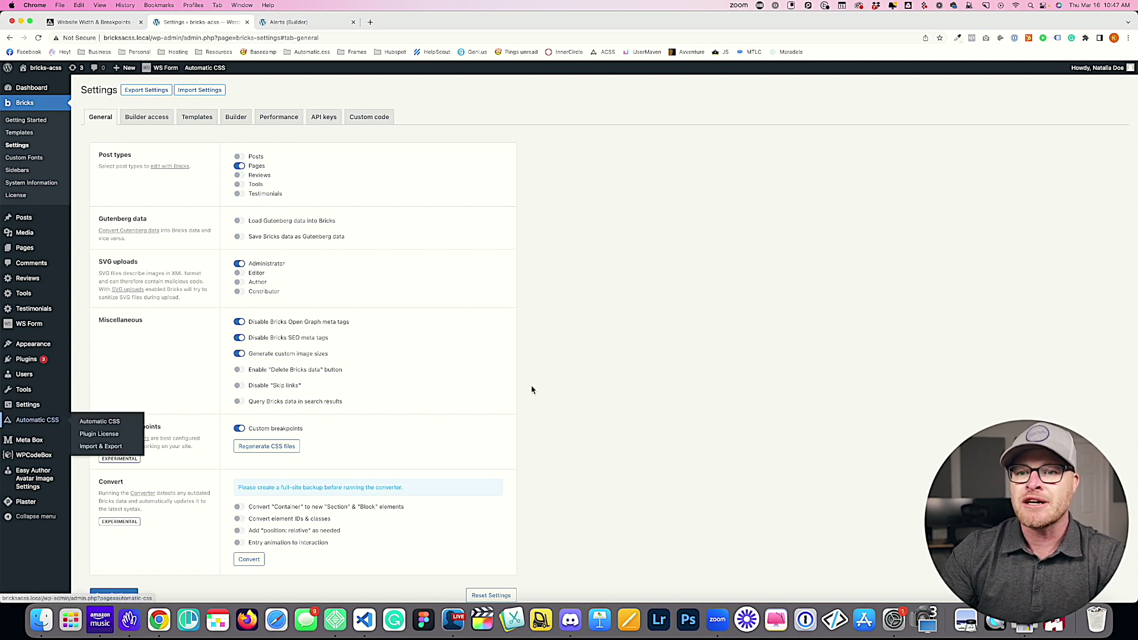
click(44, 422)
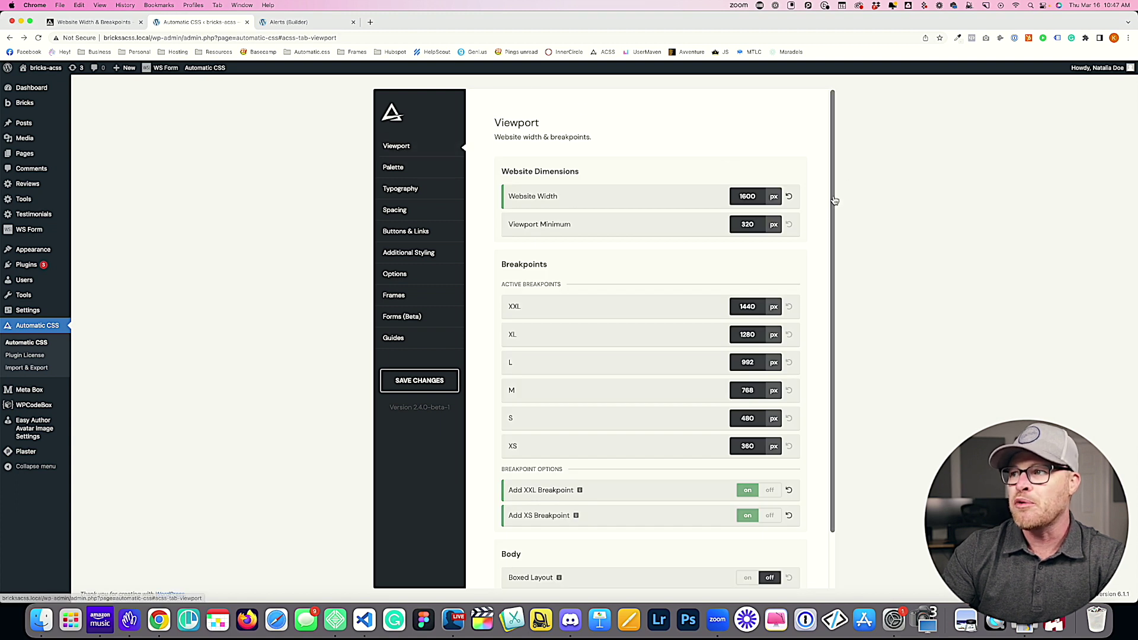
click(789, 196)
click(815, 171)
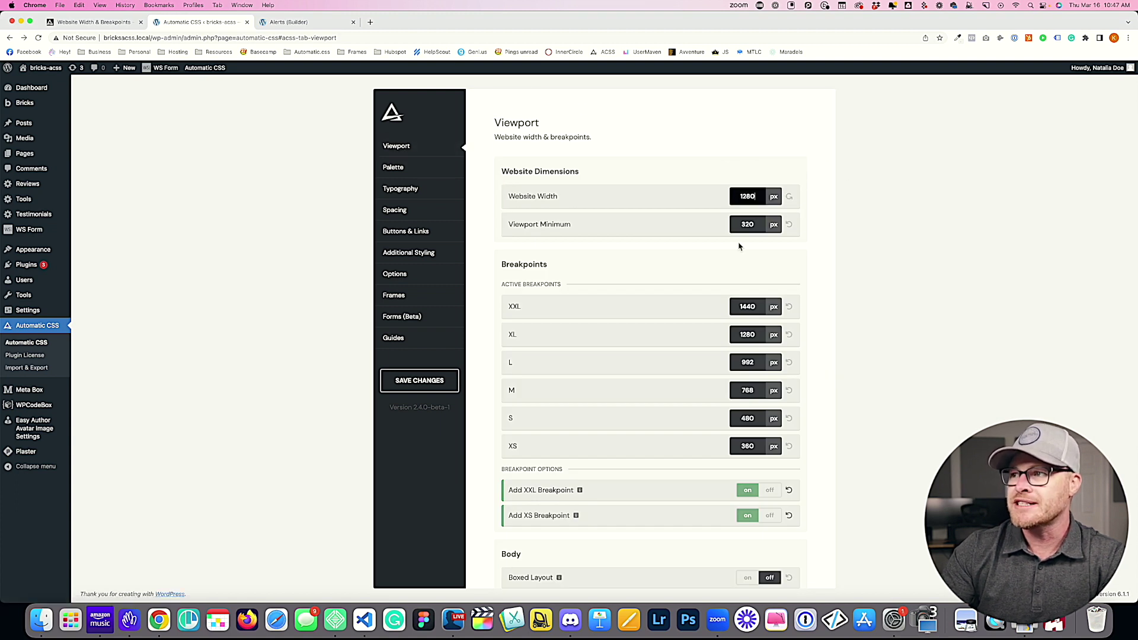
scroll(605, 204, down, 1)
double_click(743, 160)
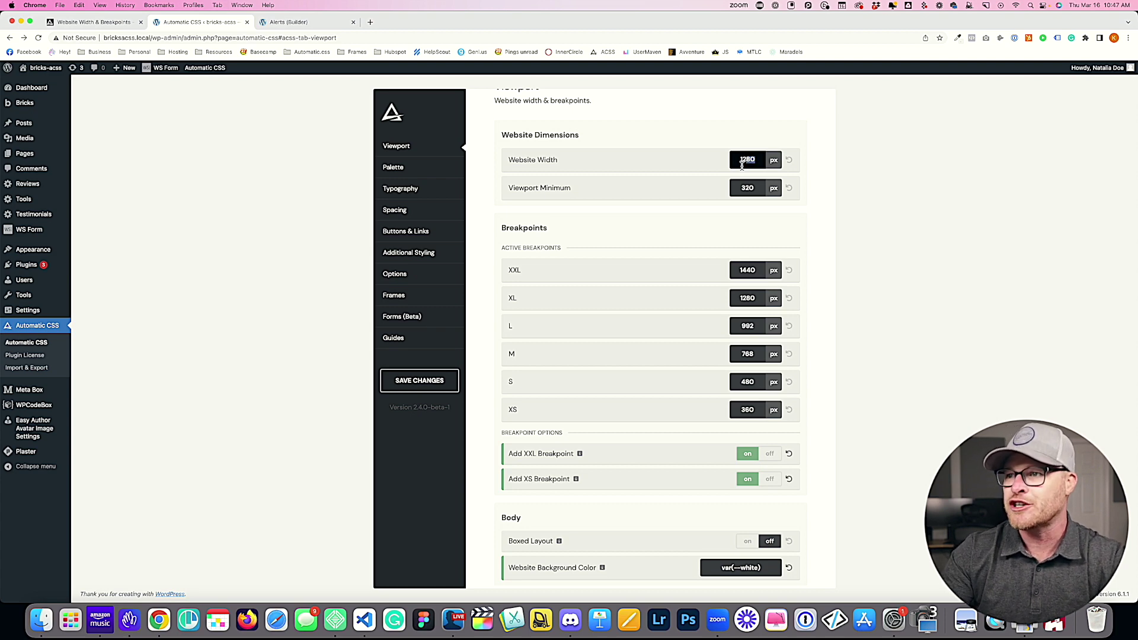
Switch off the XXL and XS breakpoints, leaving XL 1280, L 992, M 768, S 480 px.
click(768, 454)
click(769, 453)
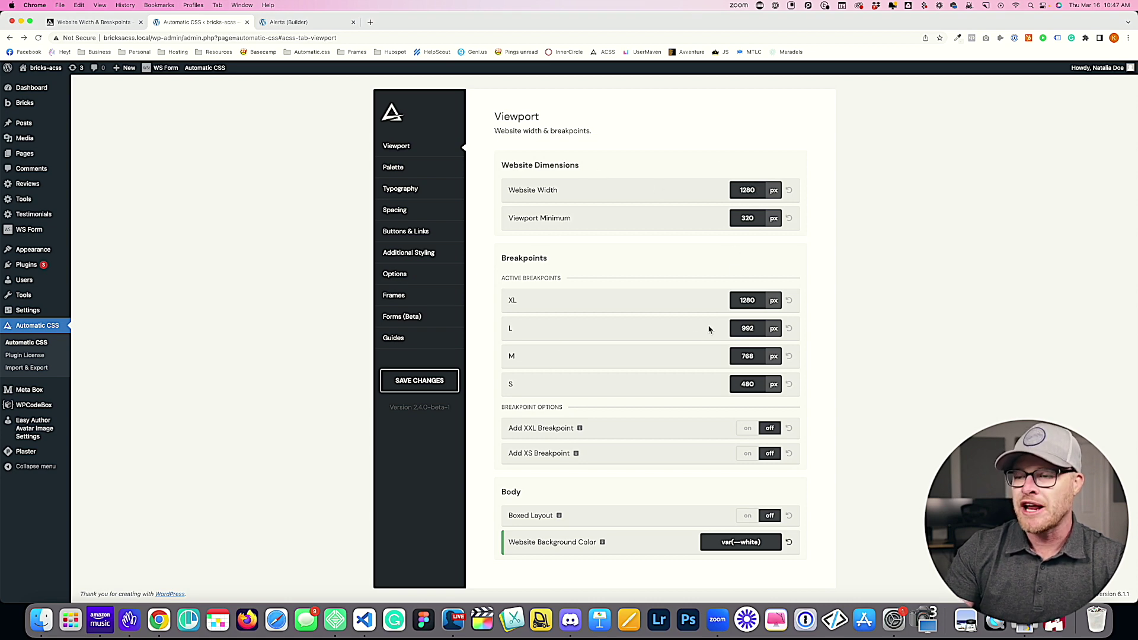
double_click(747, 190)
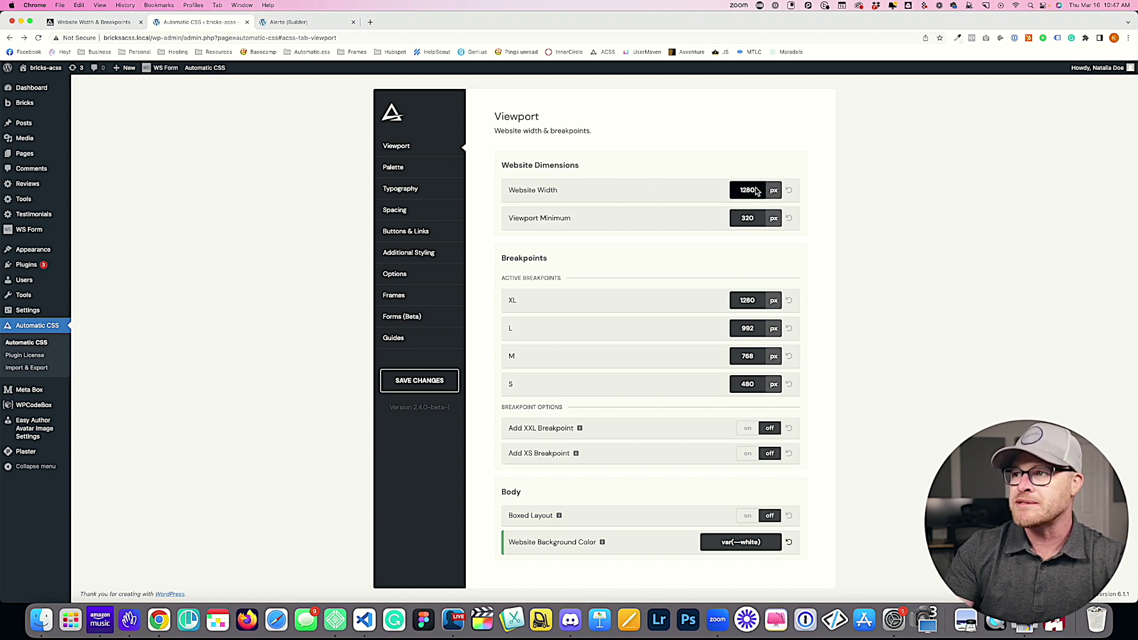
double_click(747, 300)
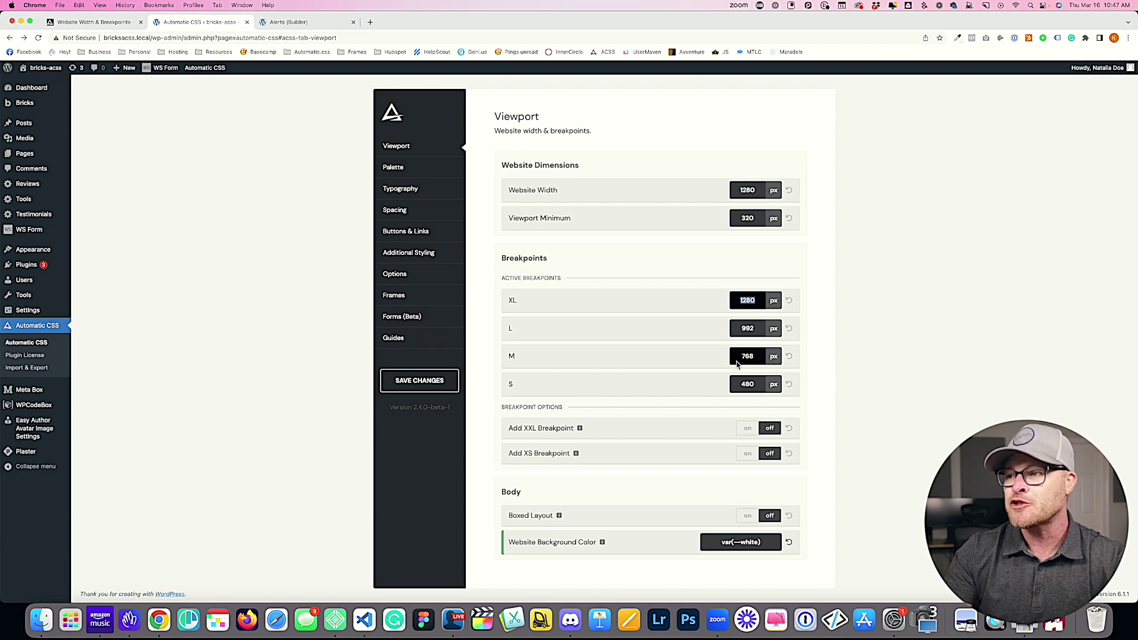
double_click(747, 328)
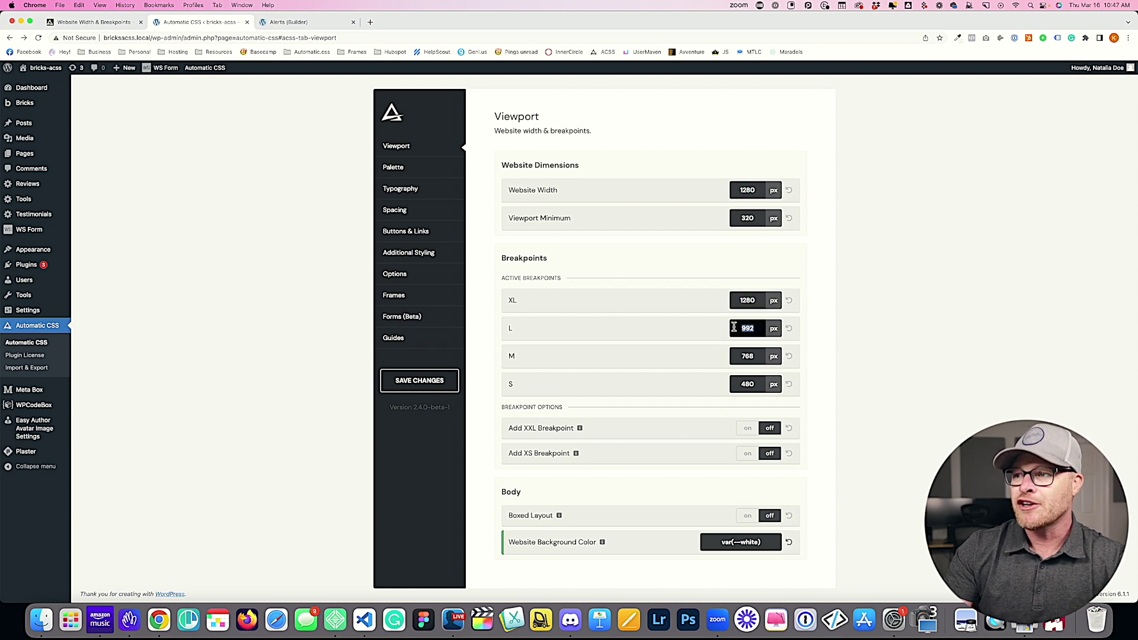
double_click(758, 358)
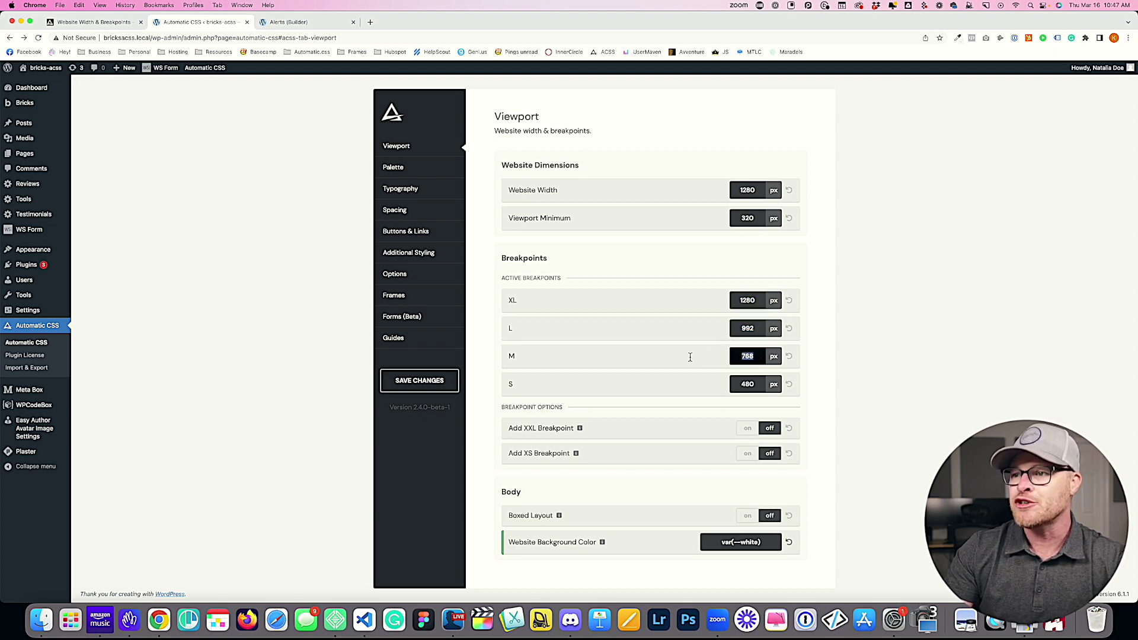
double_click(747, 384)
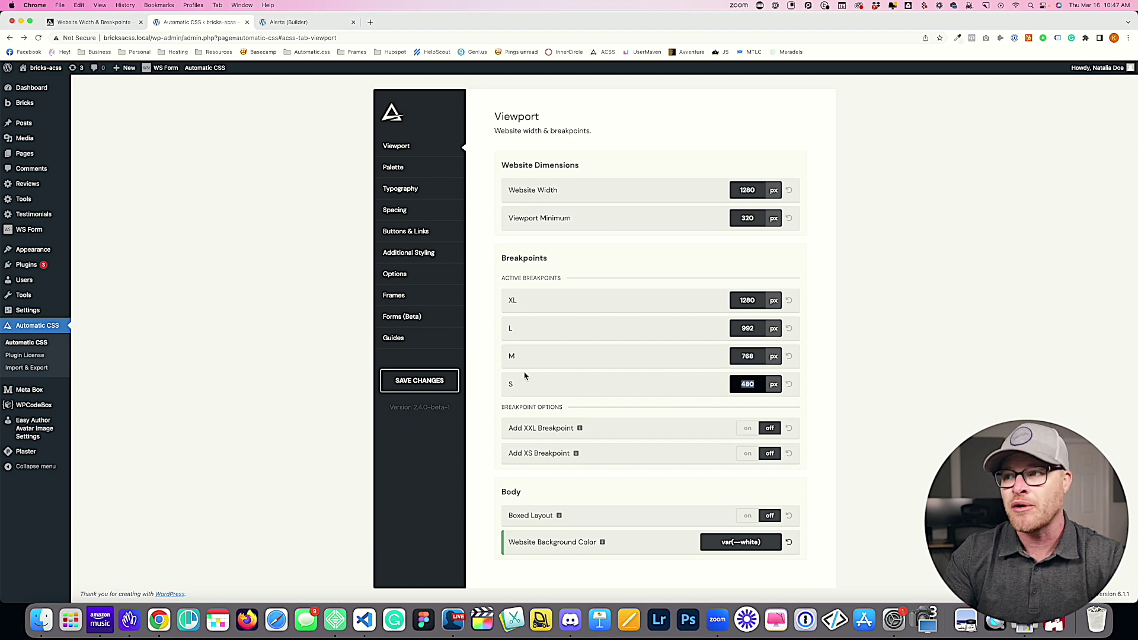
click(897, 273)
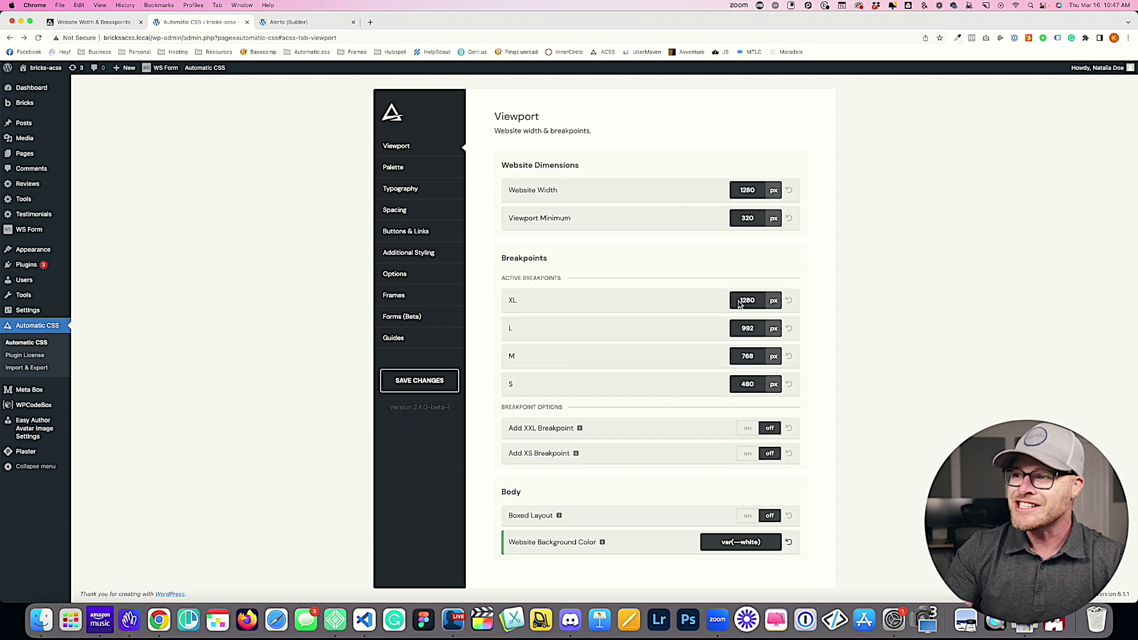
Change the website width to 1600 px, correcting an initial 1366, and re-enable the XXL breakpoint at 1440 px.
double_click(760, 190)
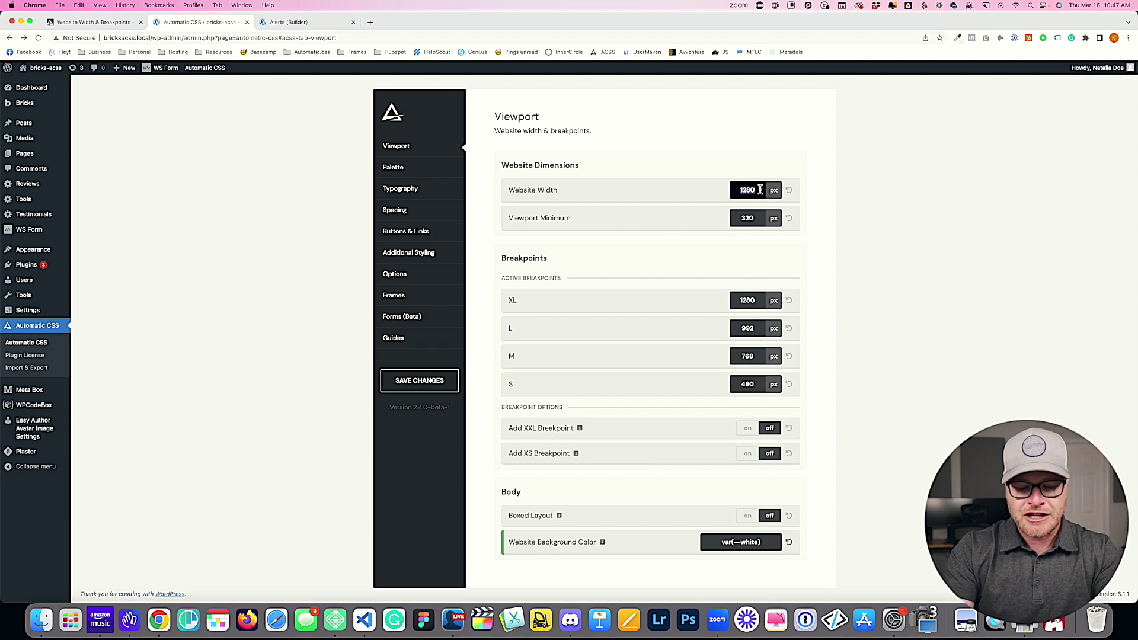
text(1366)
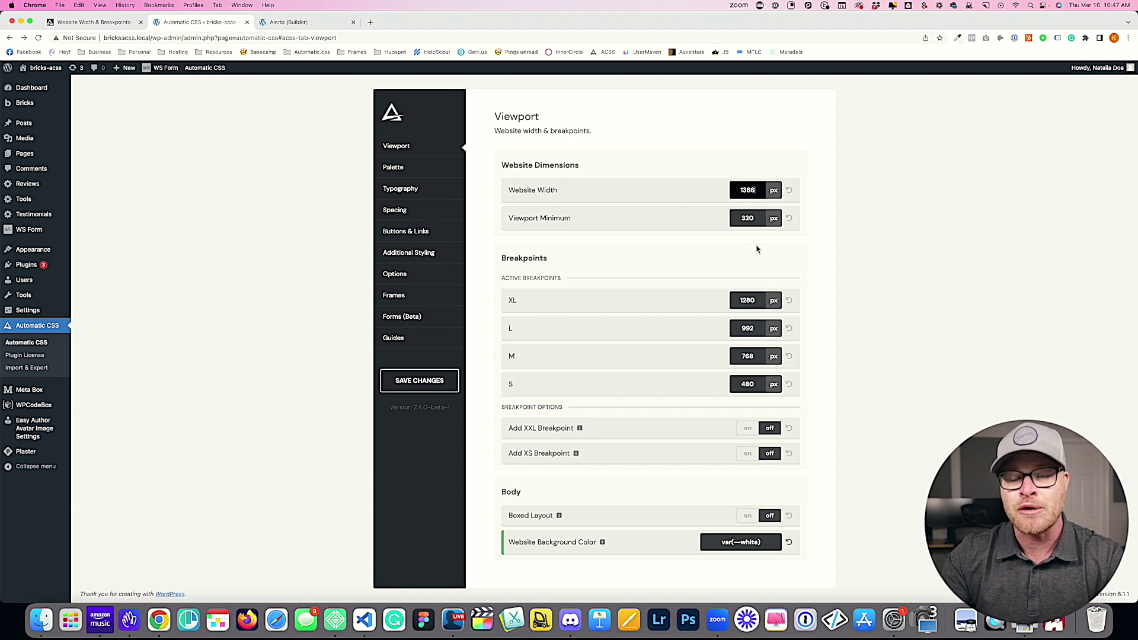
double_click(757, 192)
key(BackSpace)
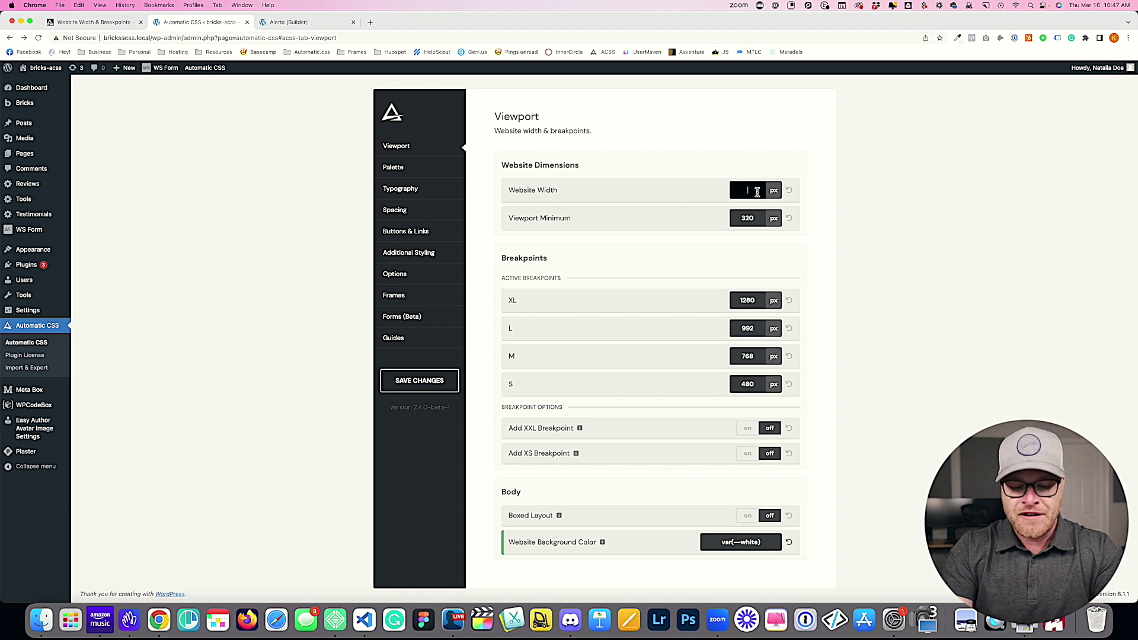
text(1600)
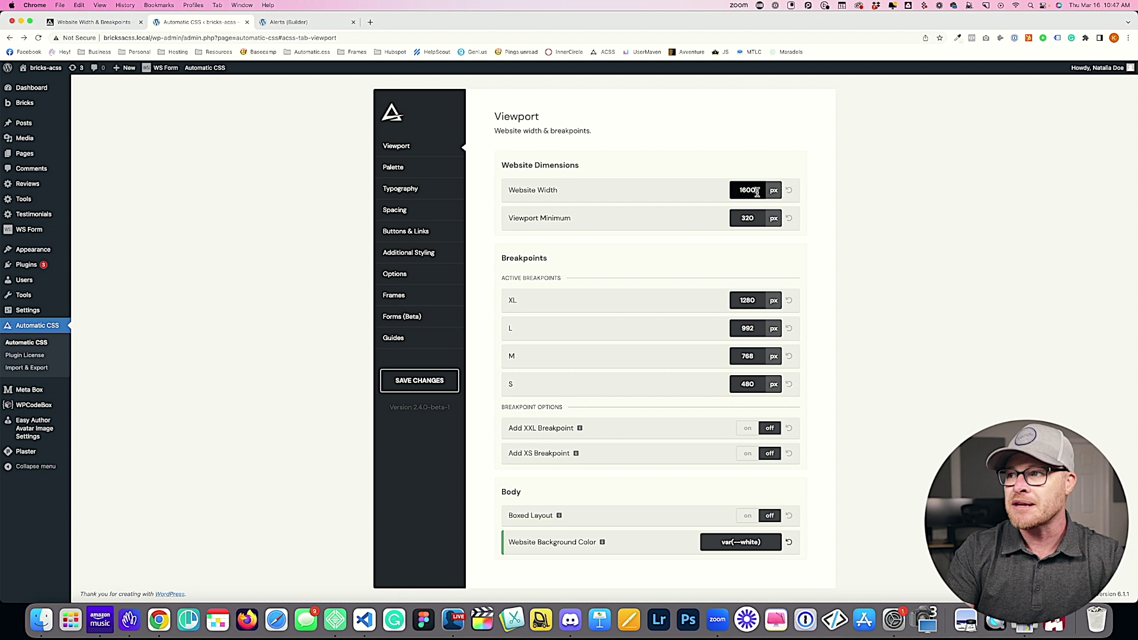
click(754, 308)
double_click(735, 189)
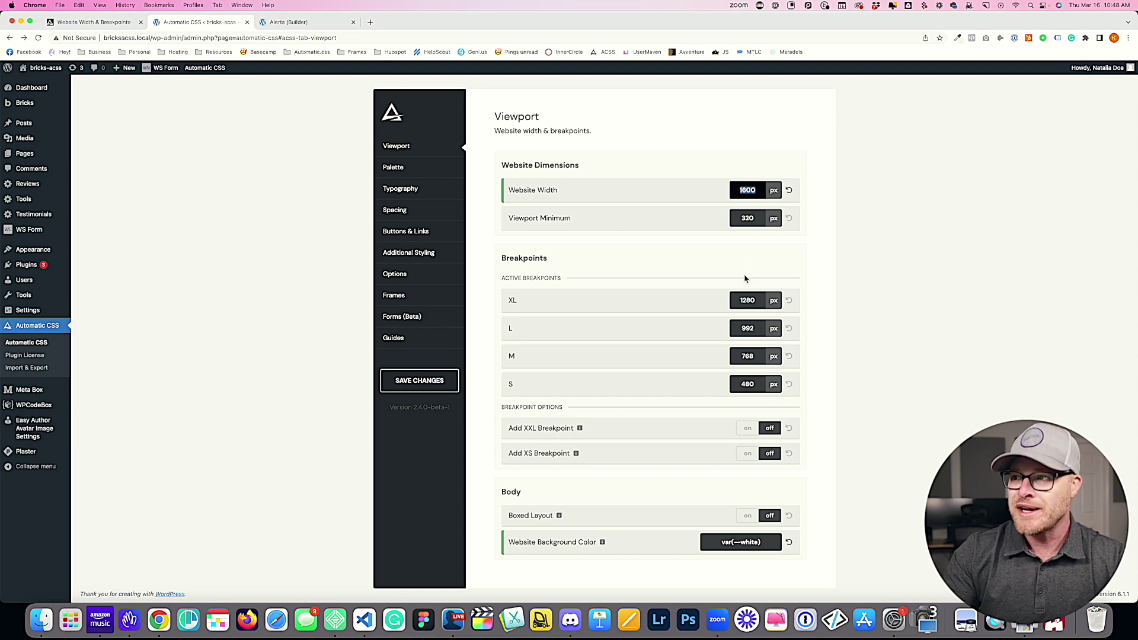
click(893, 281)
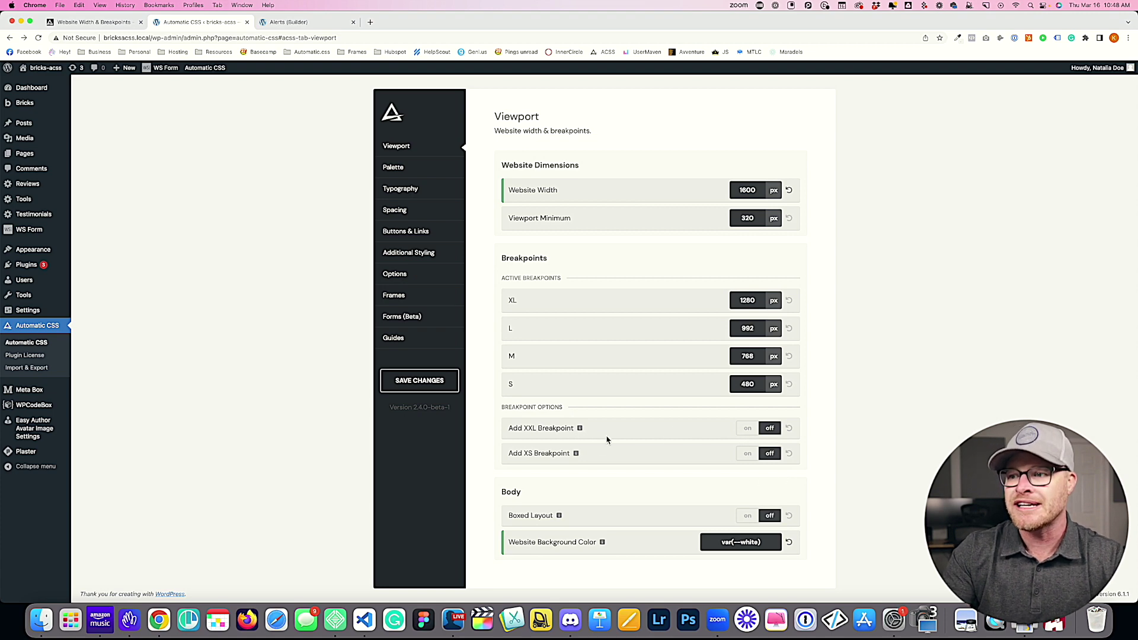
click(746, 429)
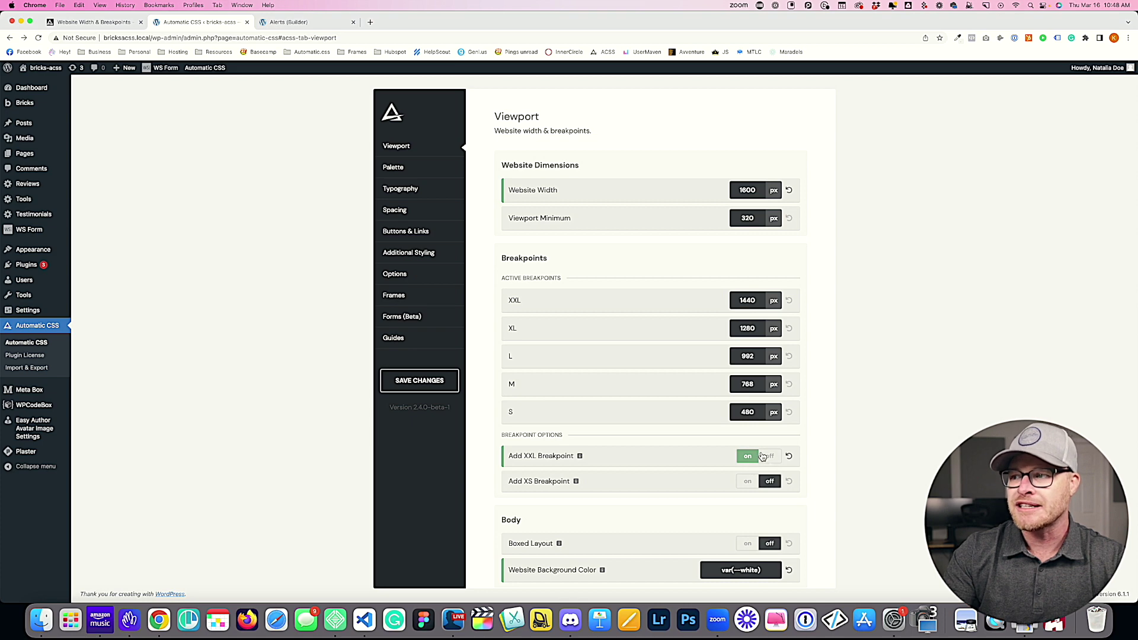
drag(508, 300, 848, 309)
click(848, 309)
click(756, 301)
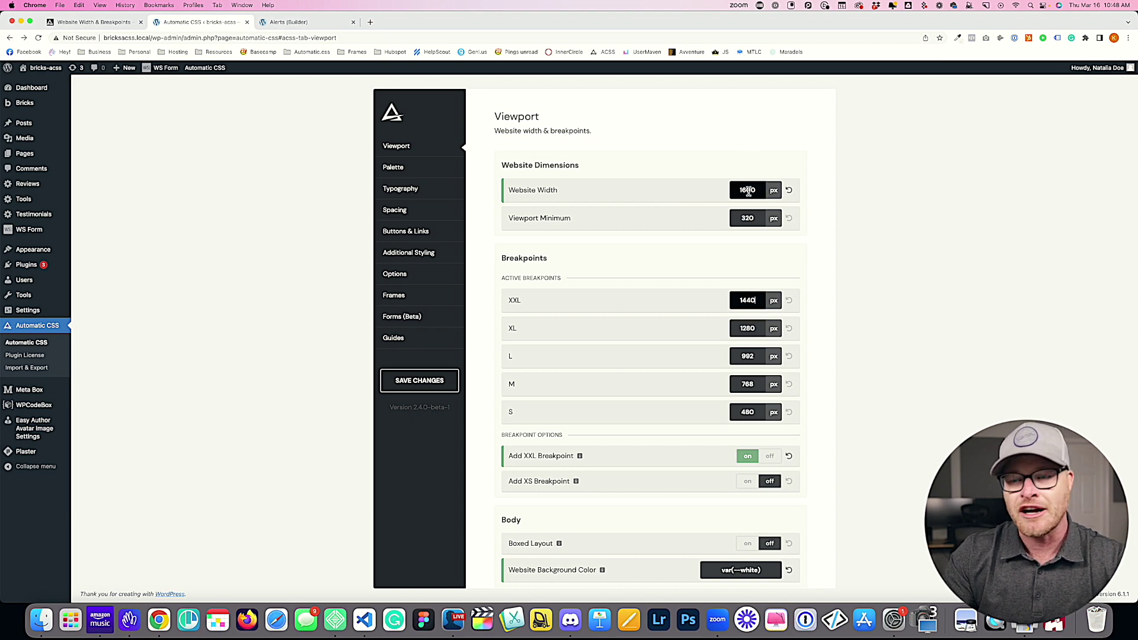
double_click(762, 301)
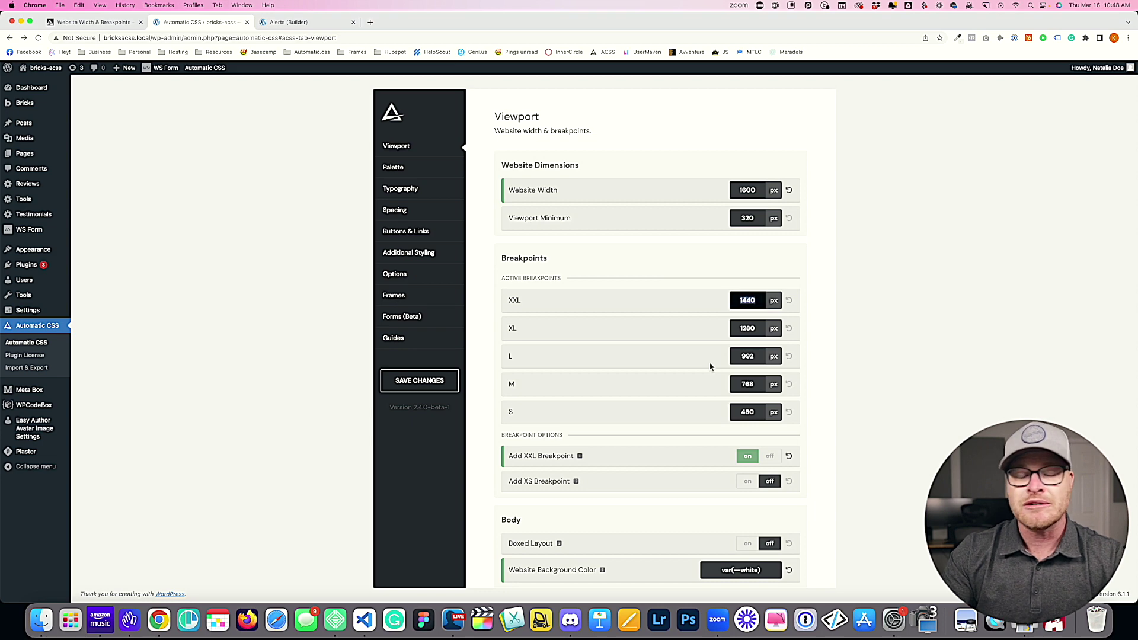
double_click(760, 299)
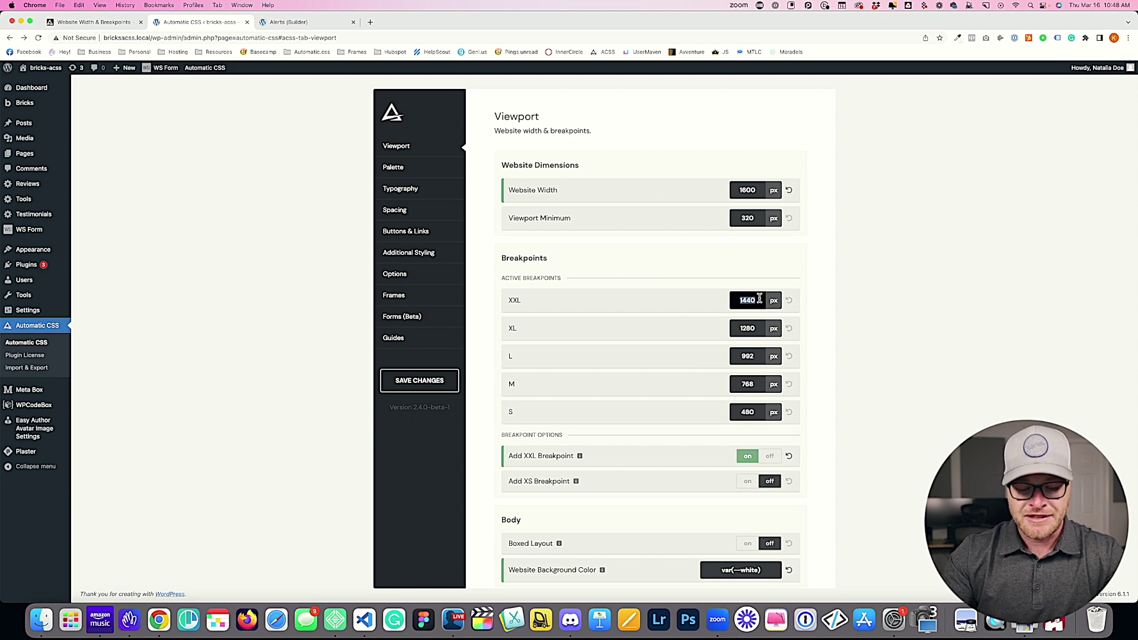
text(1366)
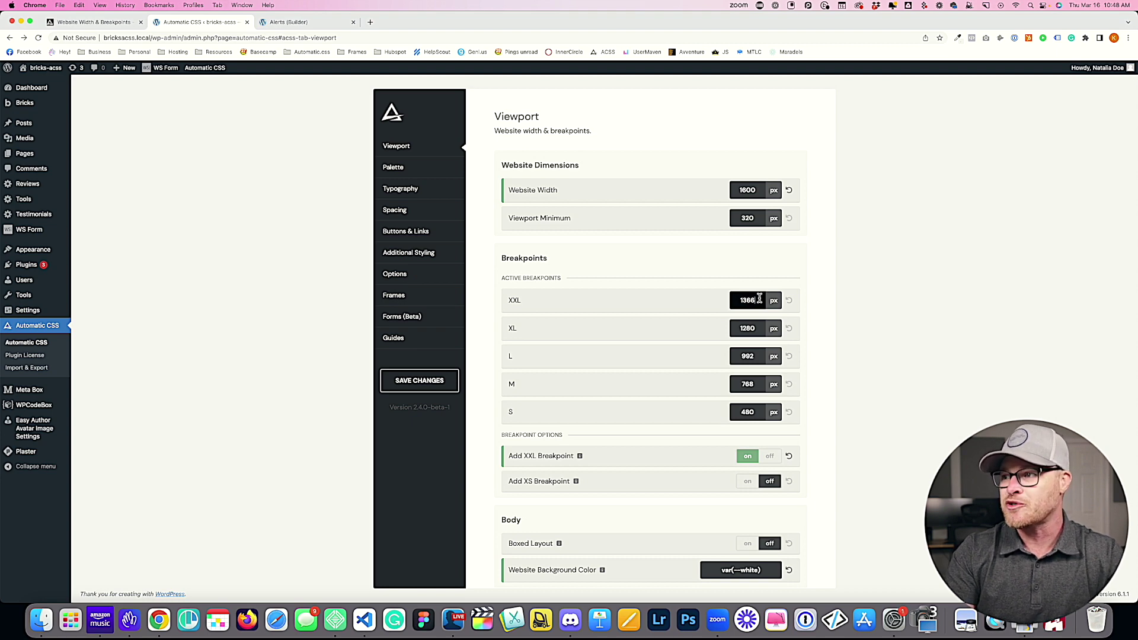
key(super+z)
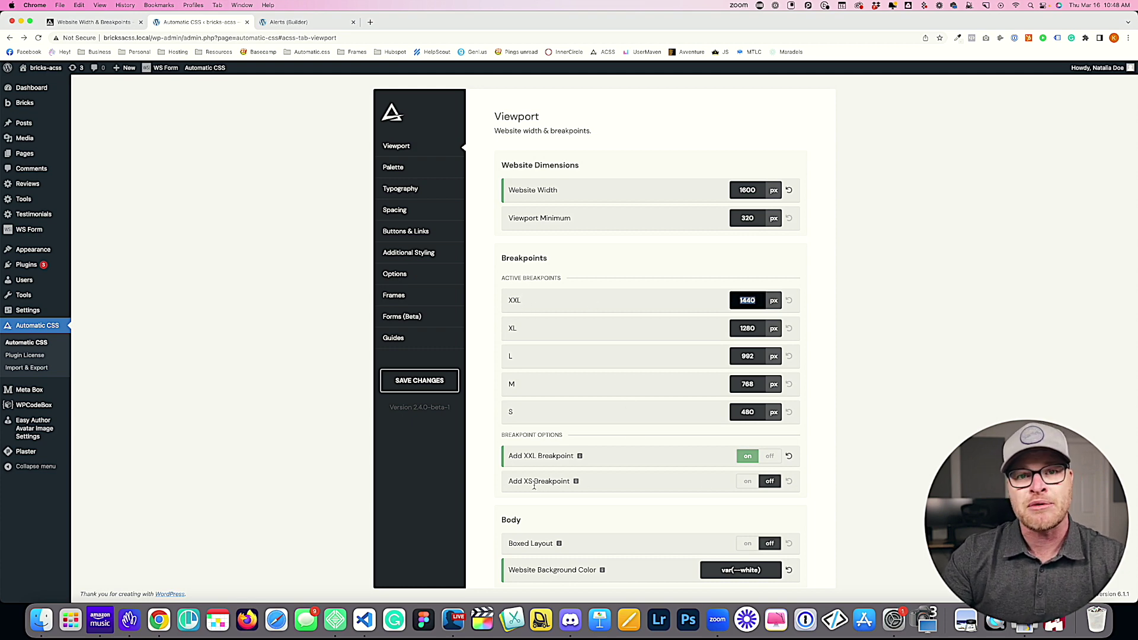
Enable the XS breakpoint at 360 px and save the Viewport breakpoint settings.
click(747, 481)
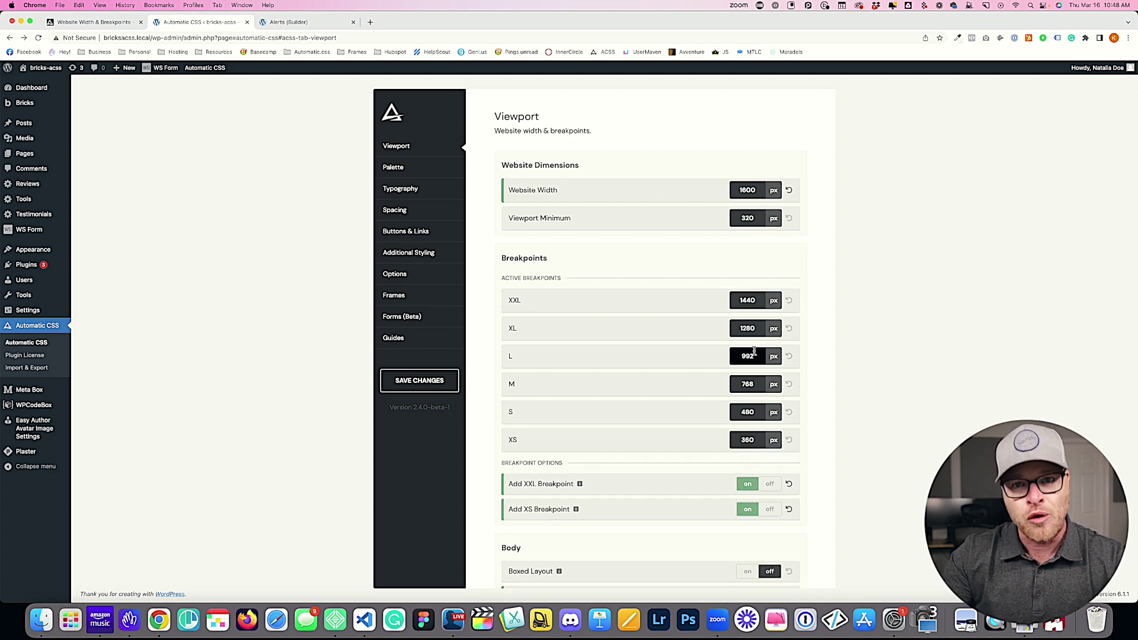
double_click(748, 439)
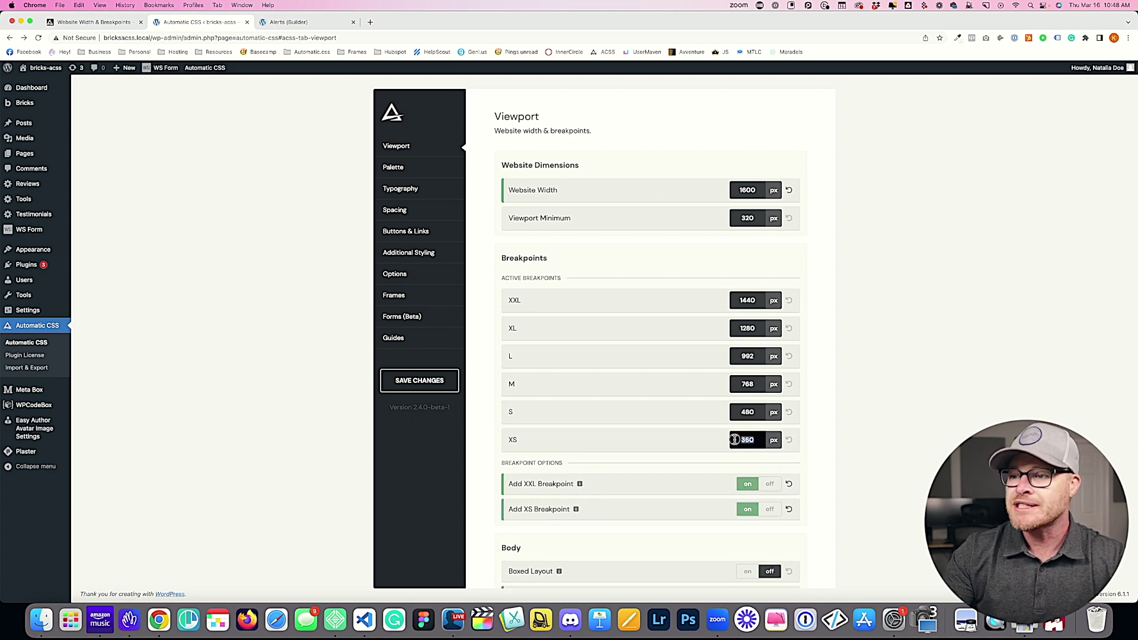
click(754, 438)
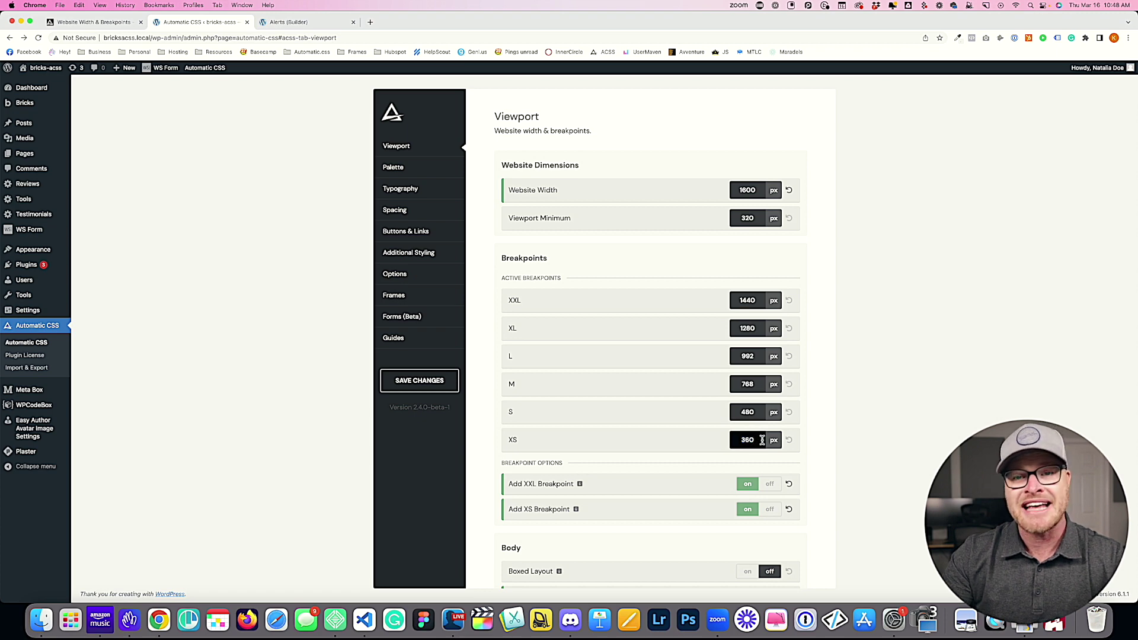
click(754, 358)
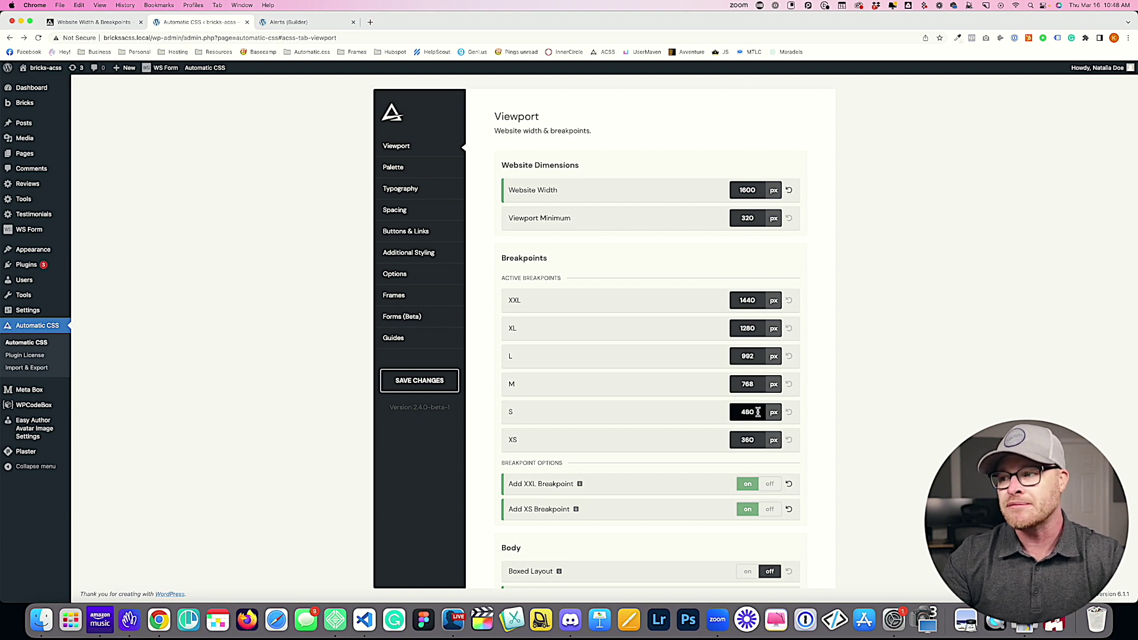
click(449, 385)
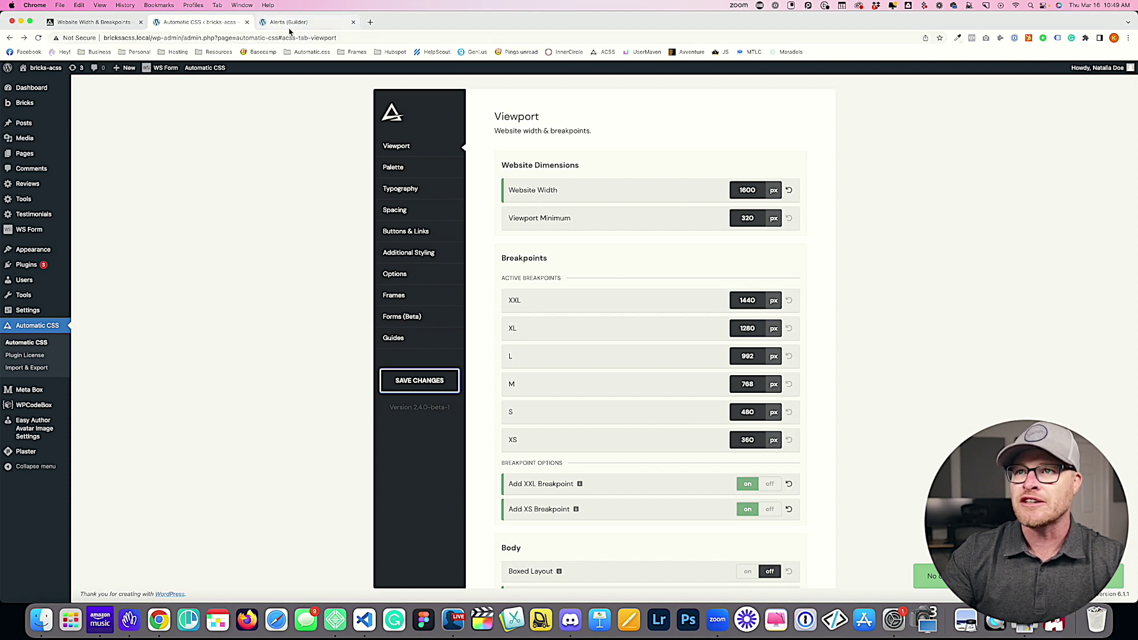
click(89, 24)
Show Bricks' breakpoints list: Desktop, Tablet portrait, Mobile landscape and Mobile portrait.
click(199, 26)
click(290, 22)
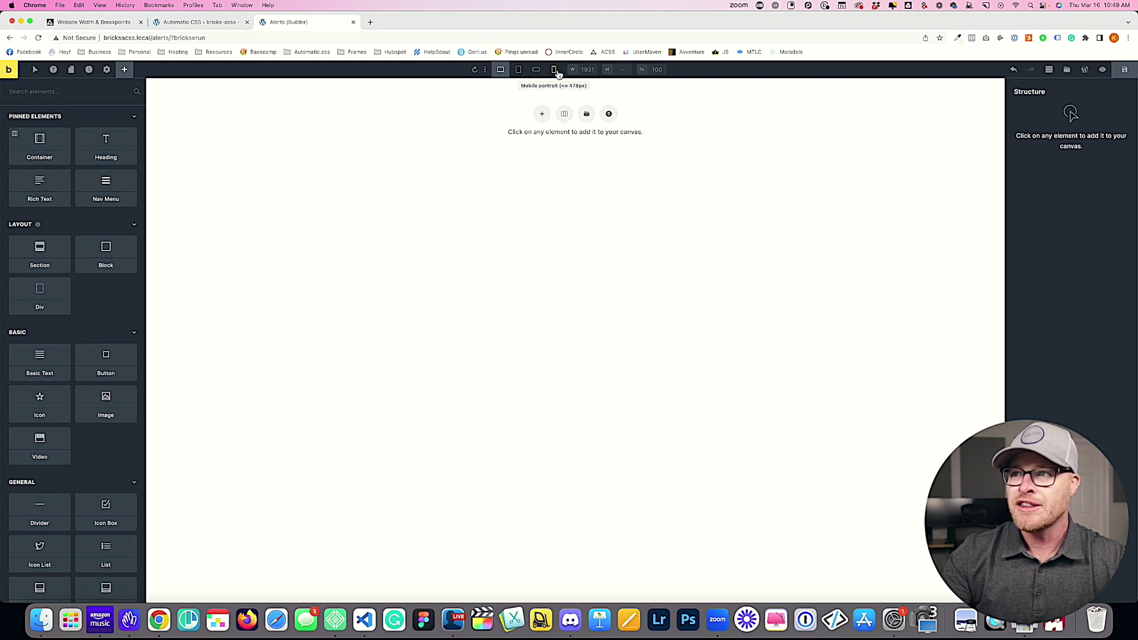
click(485, 70)
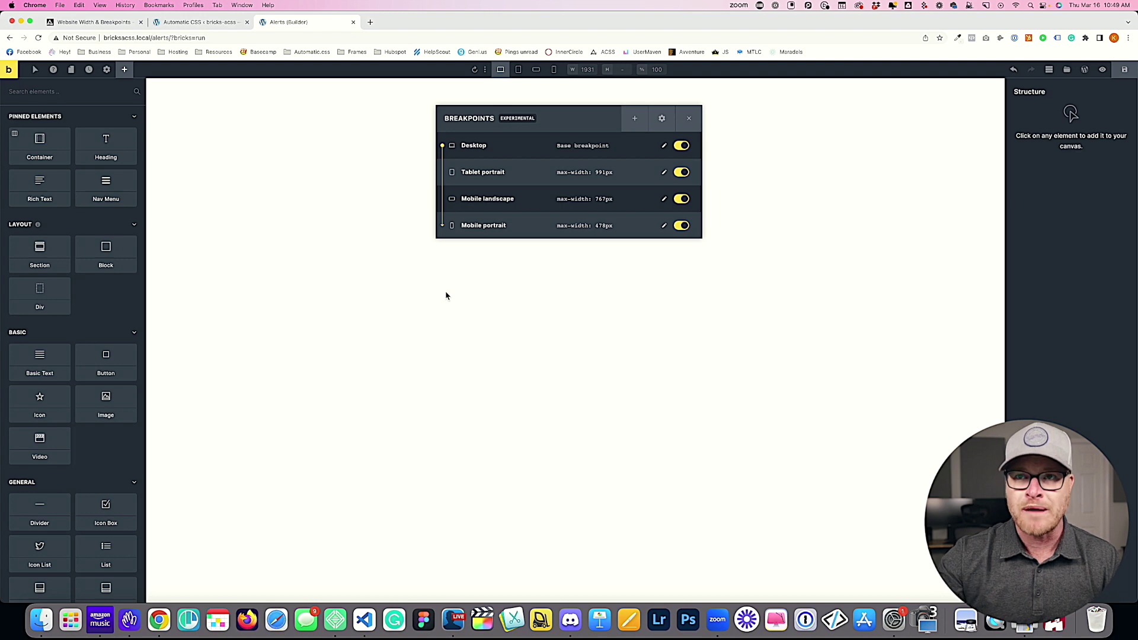
click(118, 27)
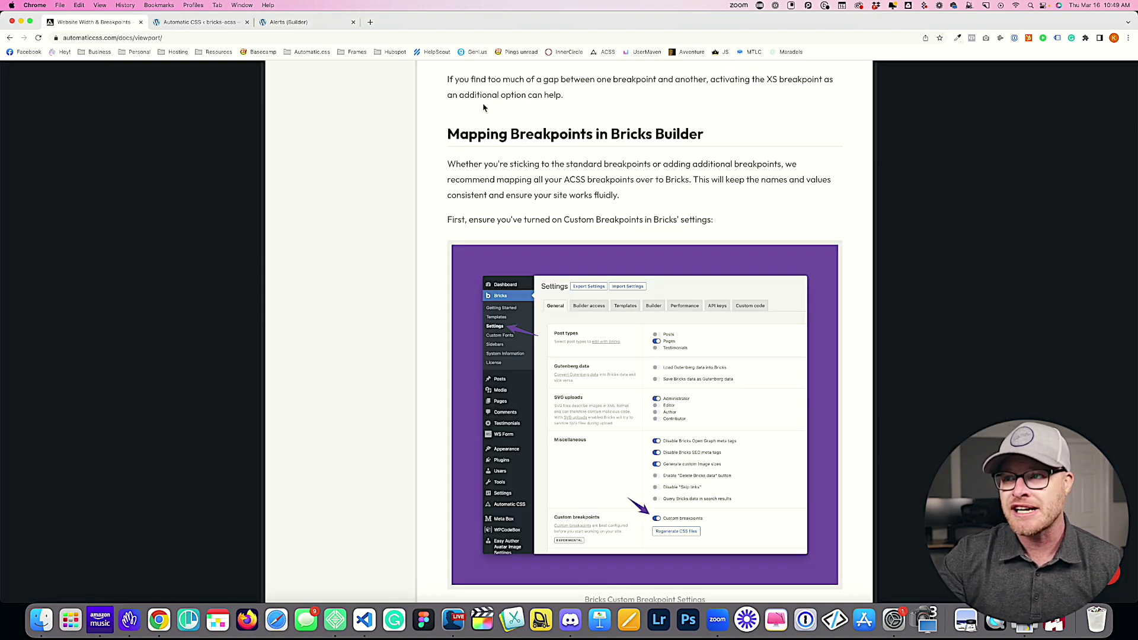
Read the docs' standard and additional breakpoint mapping steps for Bricks Builder.
drag(446, 136, 709, 148)
click(704, 184)
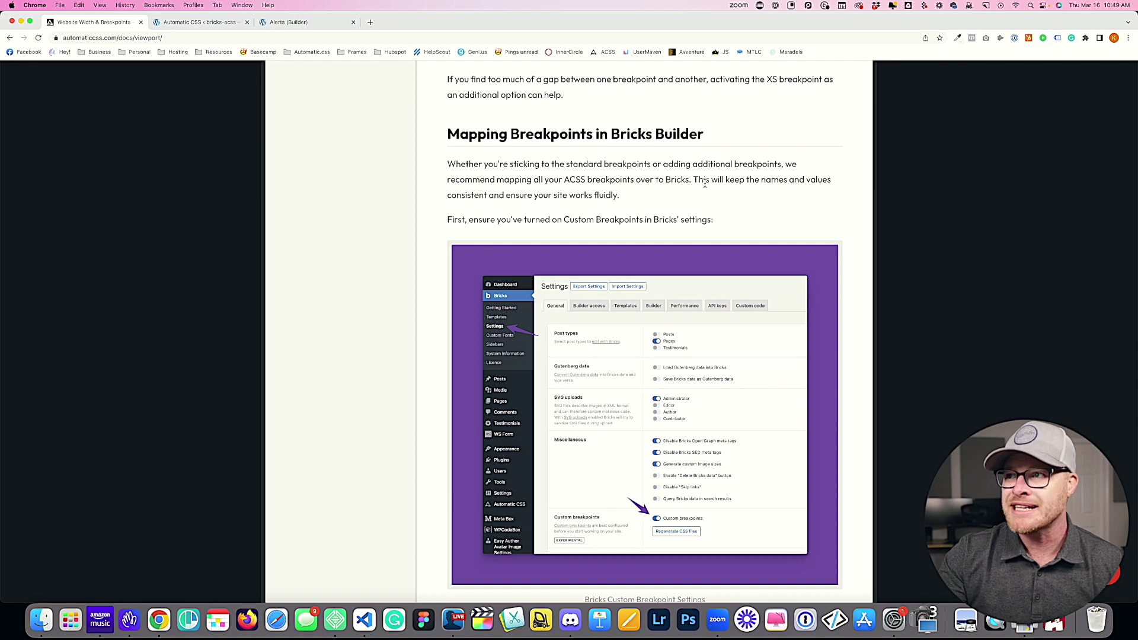
scroll(688, 210, down, 15)
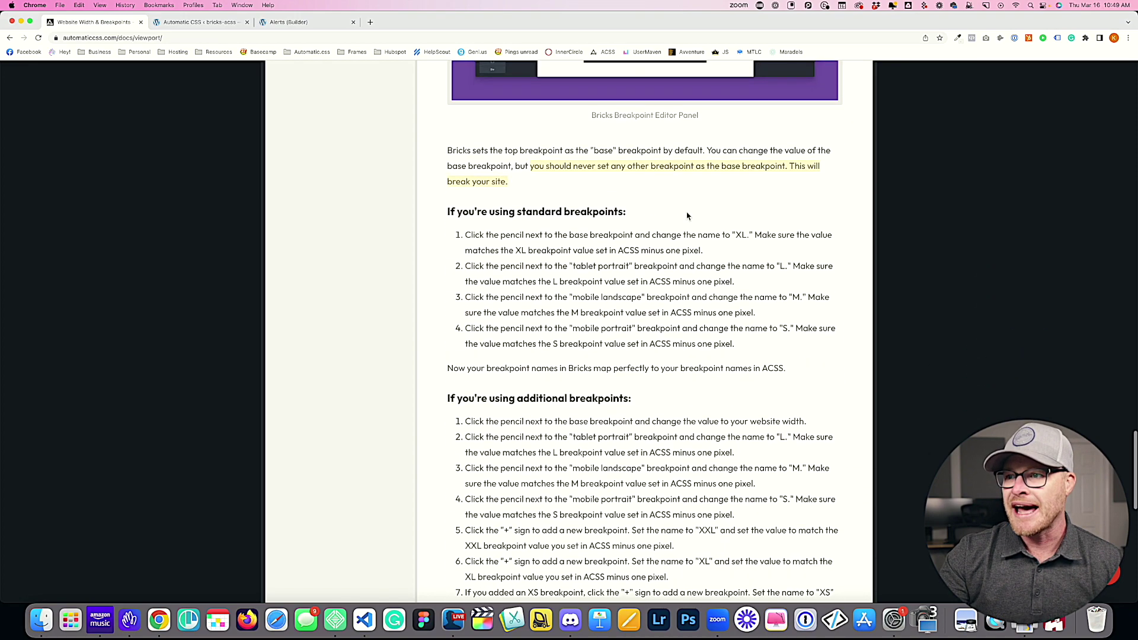
drag(448, 156, 735, 288)
click(627, 270)
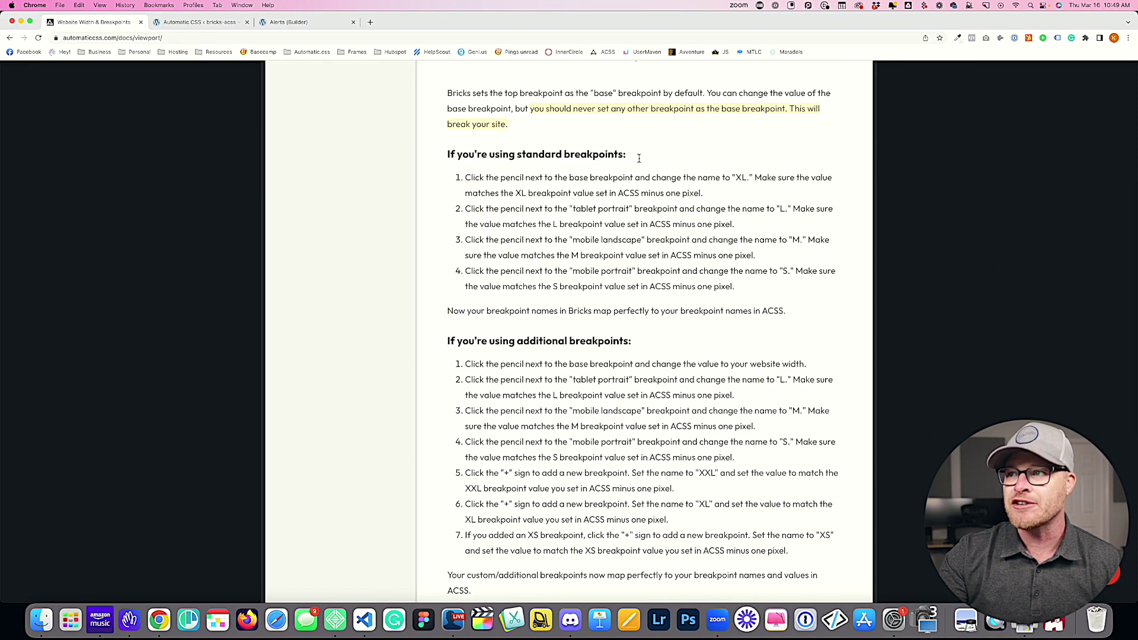
triple_click(501, 161)
scroll(637, 252, down, 4)
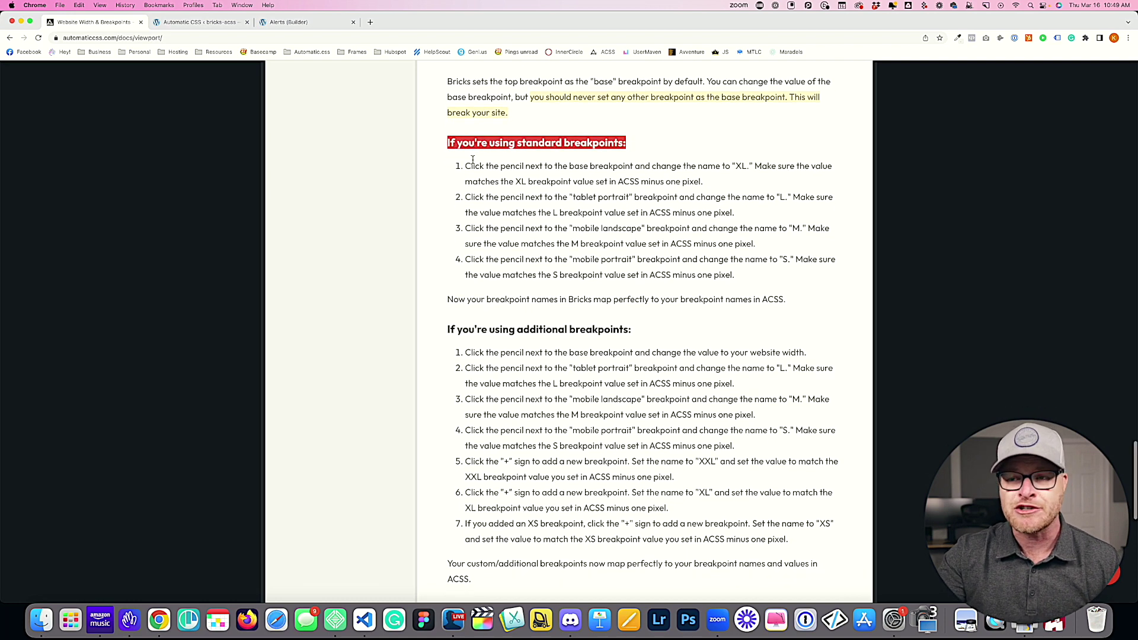
triple_click(442, 212)
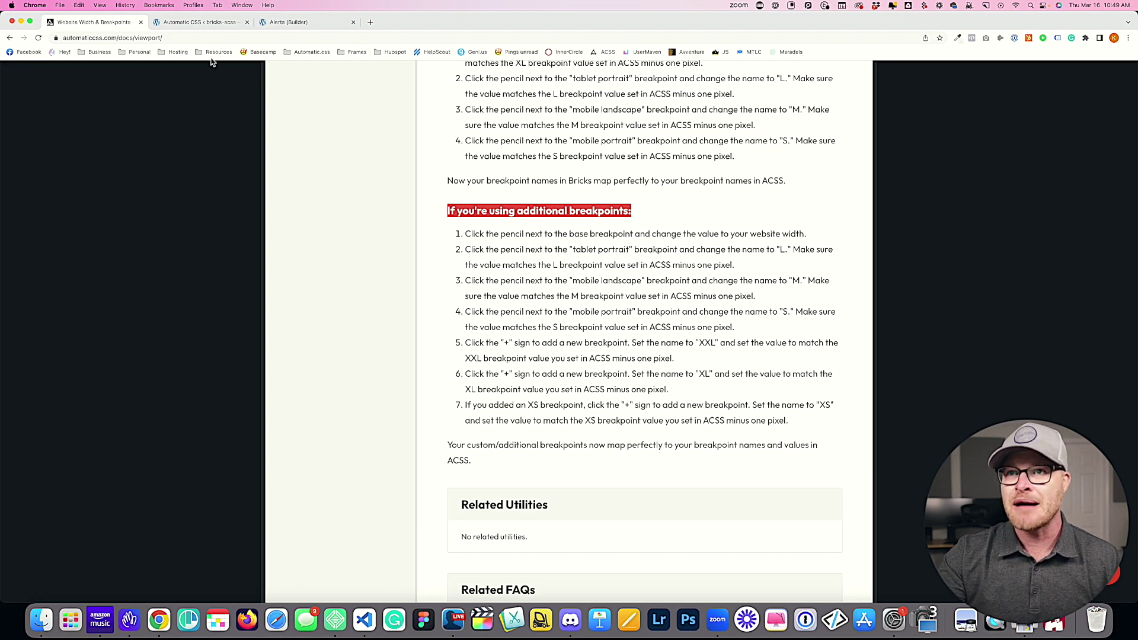
click(207, 22)
Change the Bricks Desktop base breakpoint width from 1279 to 1600 px.
click(287, 23)
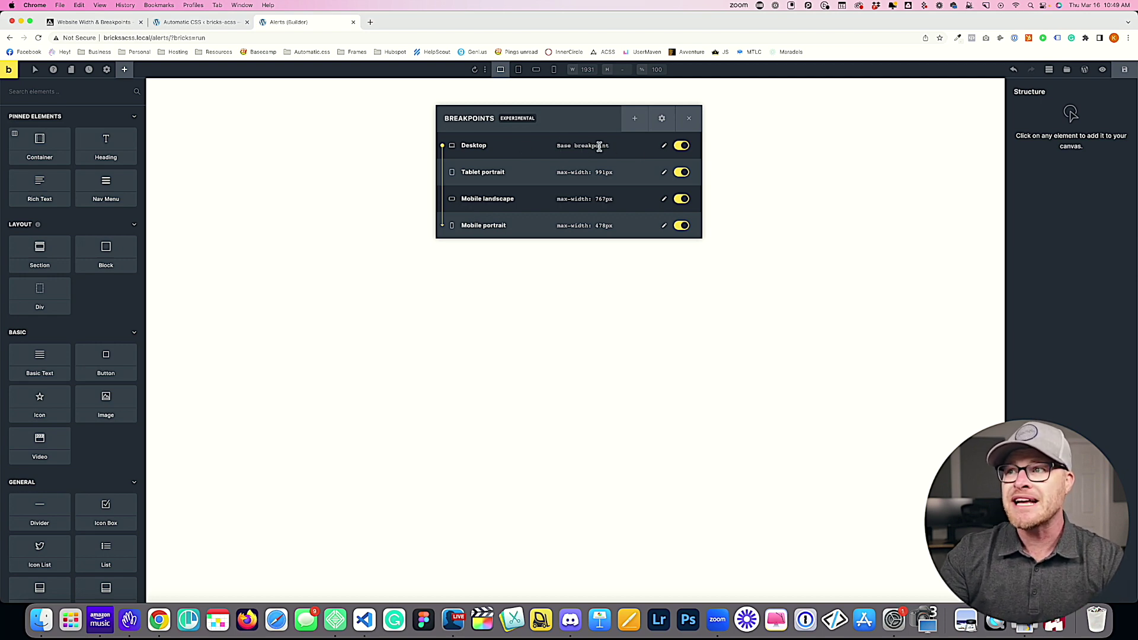
click(664, 145)
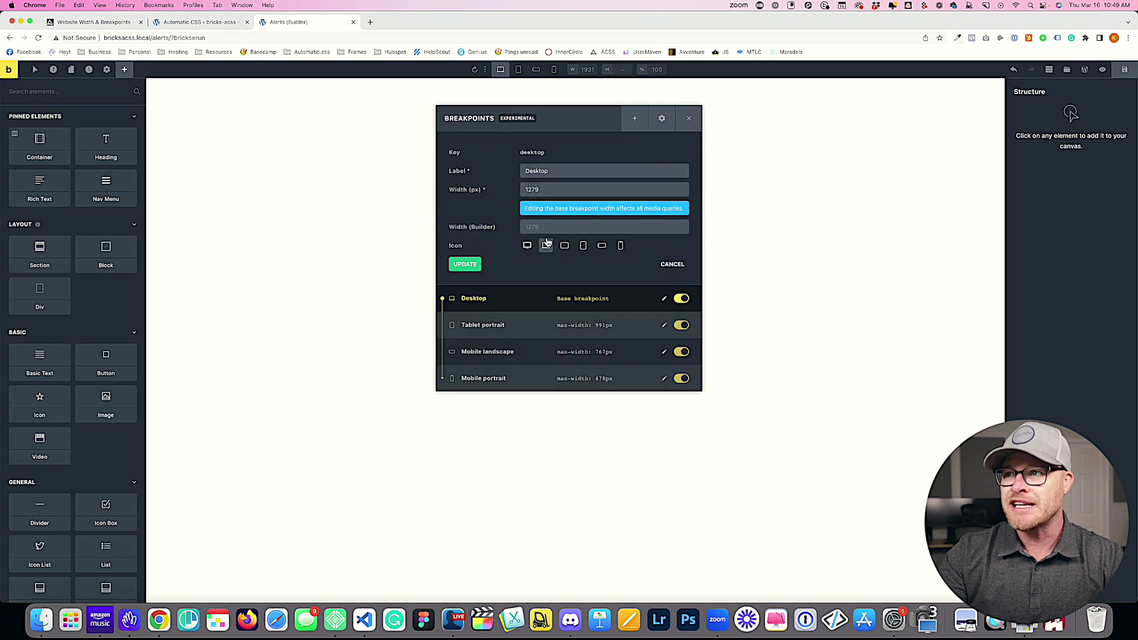
click(539, 190)
key(BackSpace)
key(BackSpace)
key(BackSpace)
key(BackSpace)
text(1600)
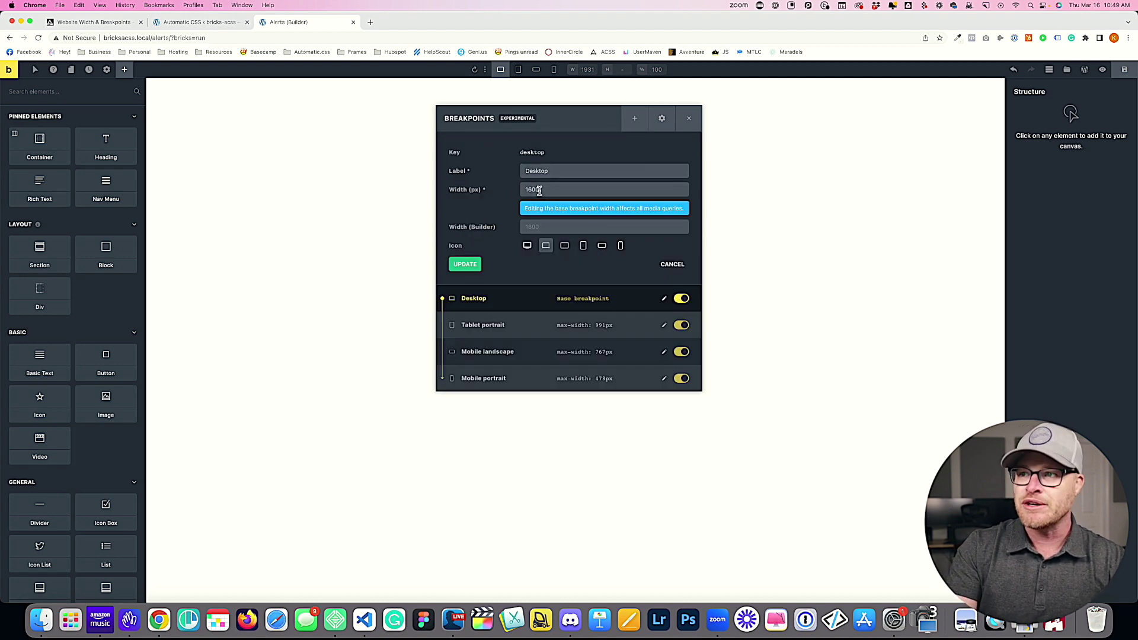
click(468, 267)
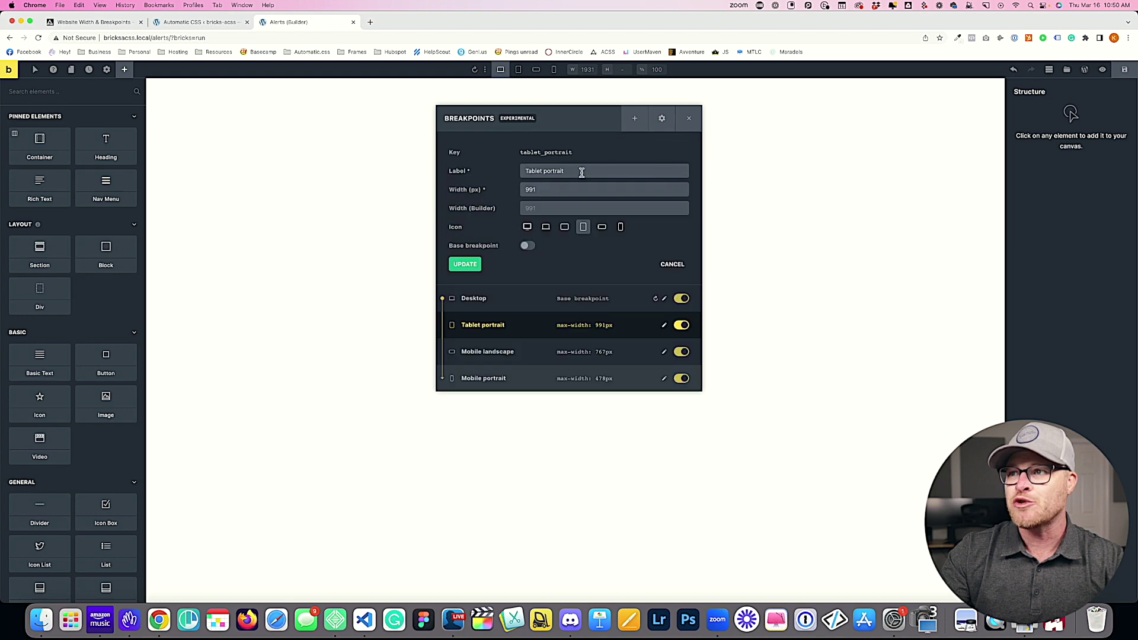
Compare against ACSS's L value (992) and relabel Tablet portrait as L at 991px.
drag(595, 172, 546, 172)
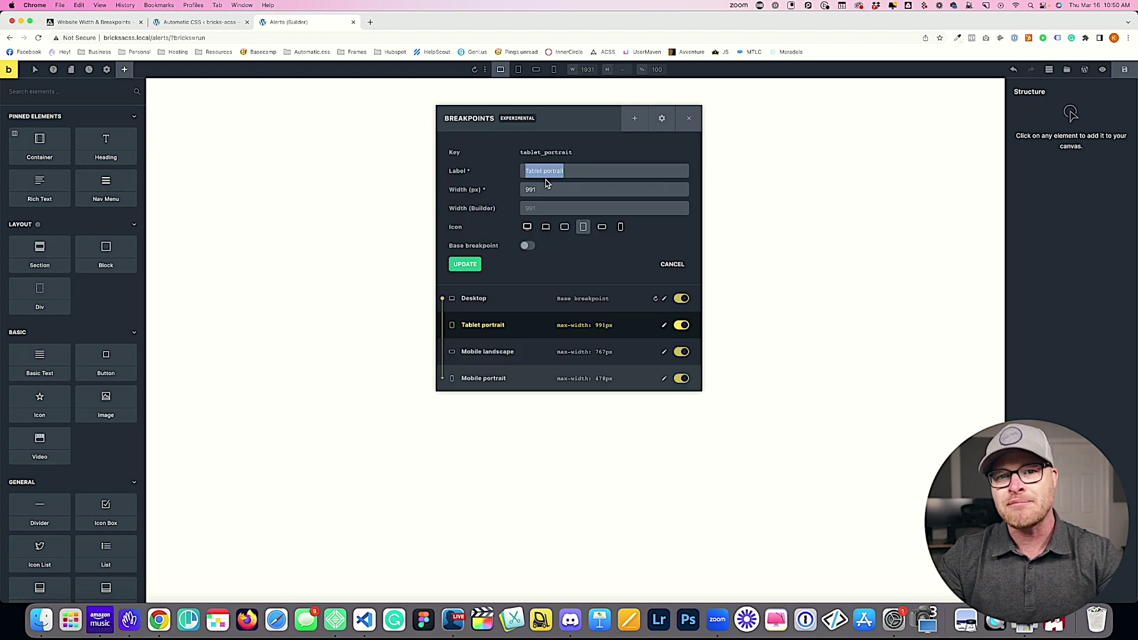
click(226, 25)
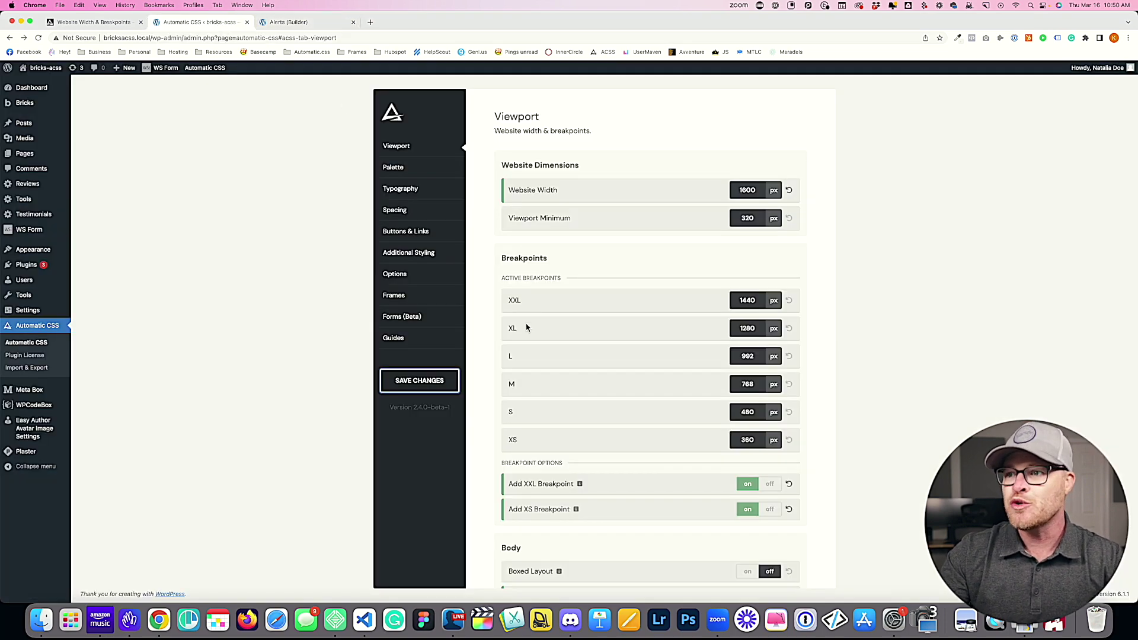
drag(515, 358, 508, 358)
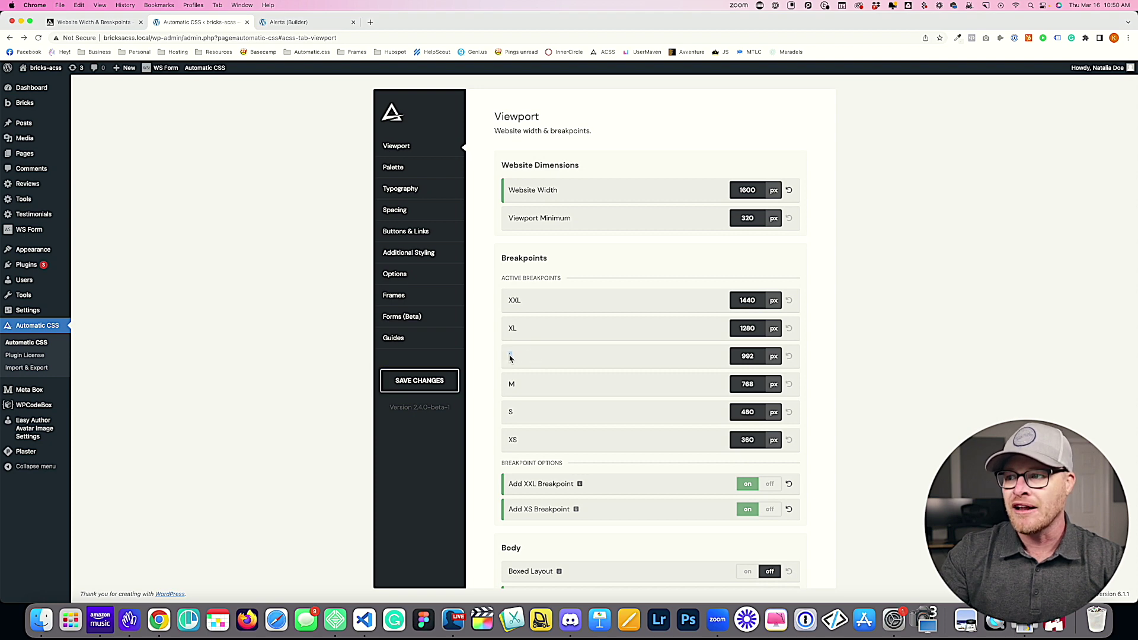
click(293, 23)
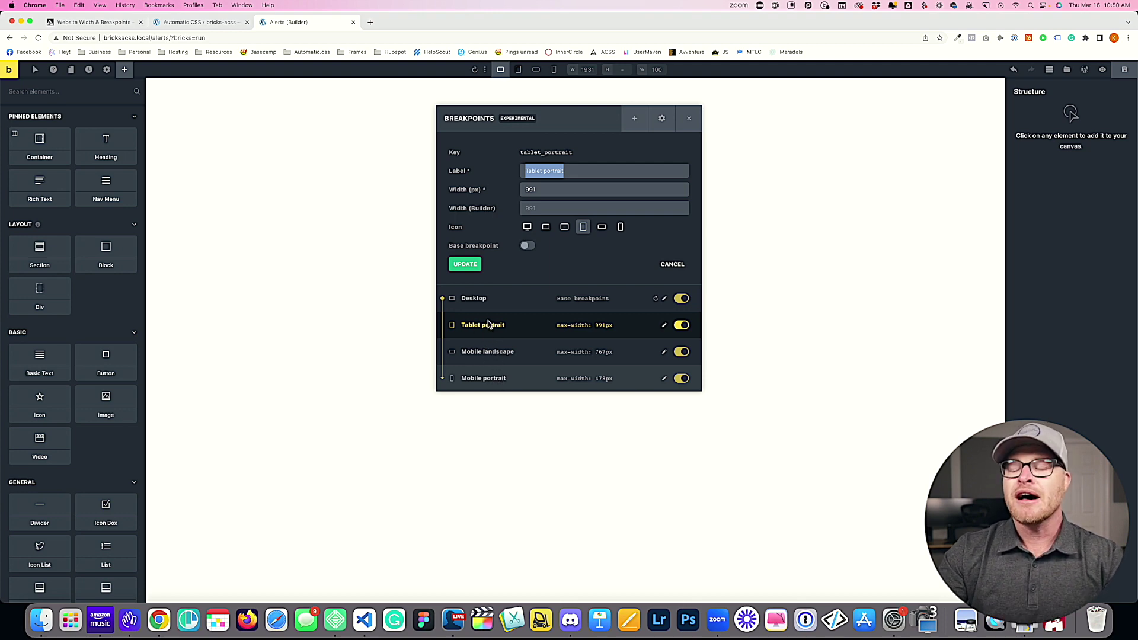
click(176, 22)
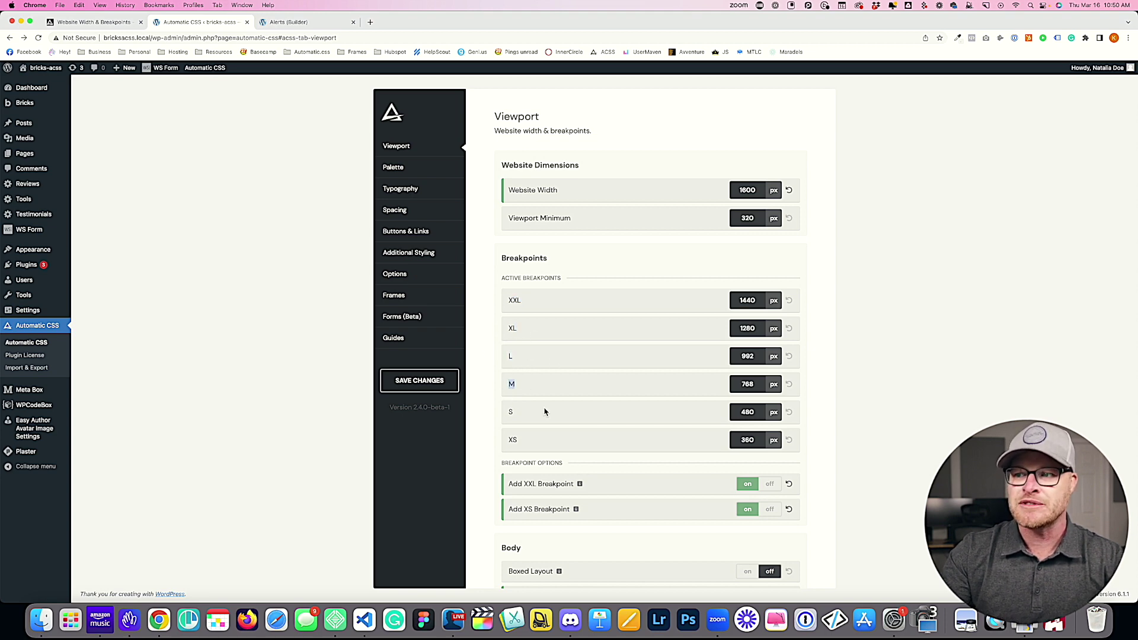
click(286, 22)
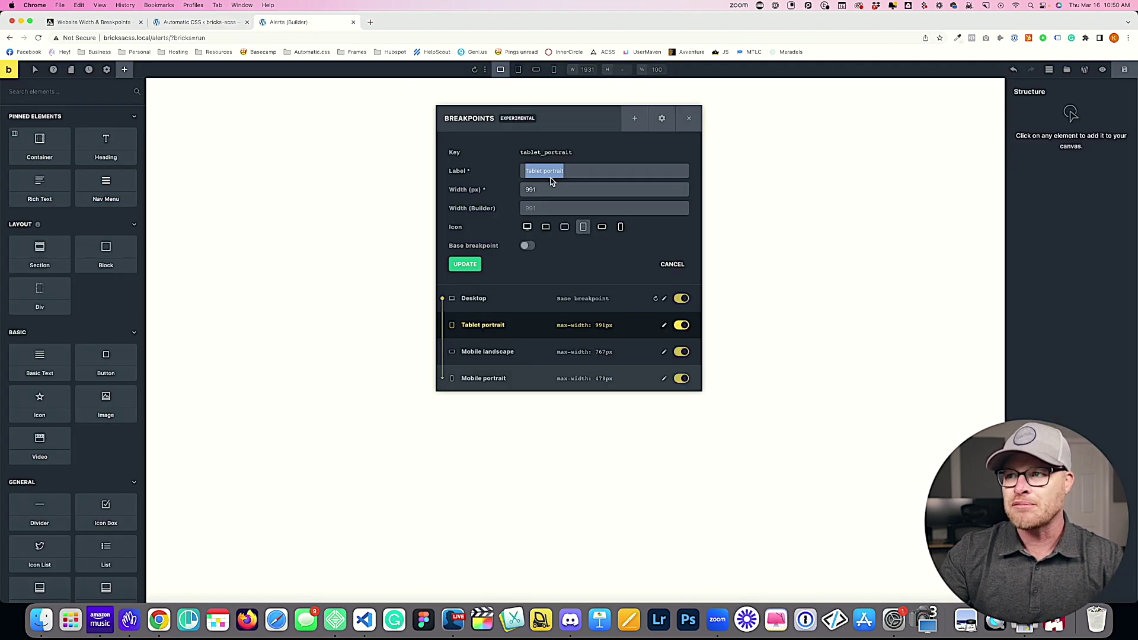
text(L)
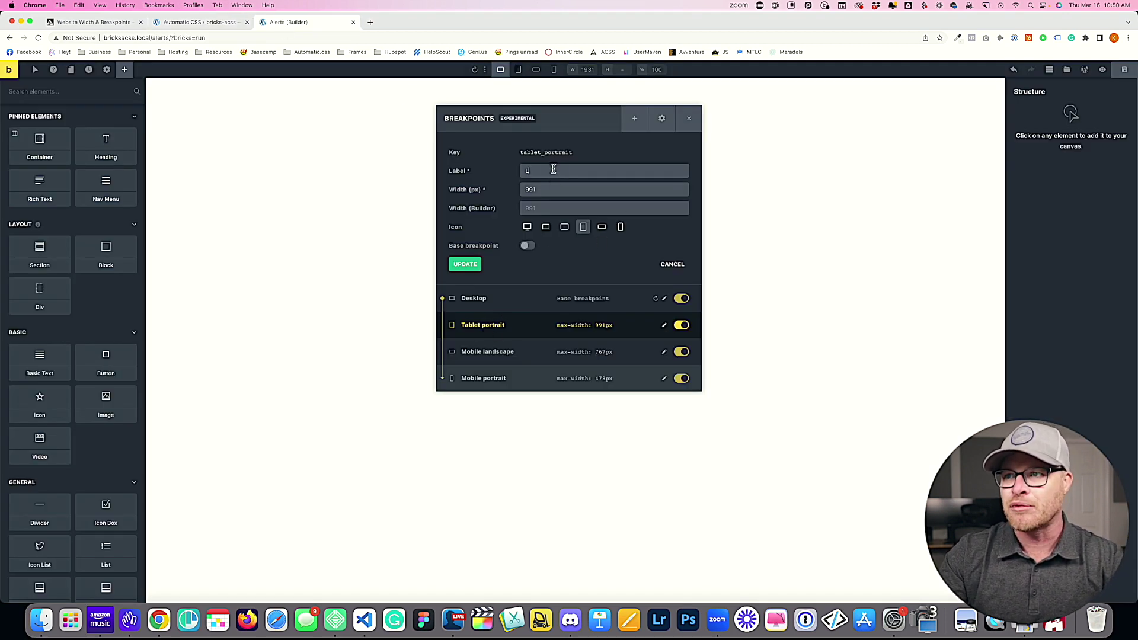
click(196, 22)
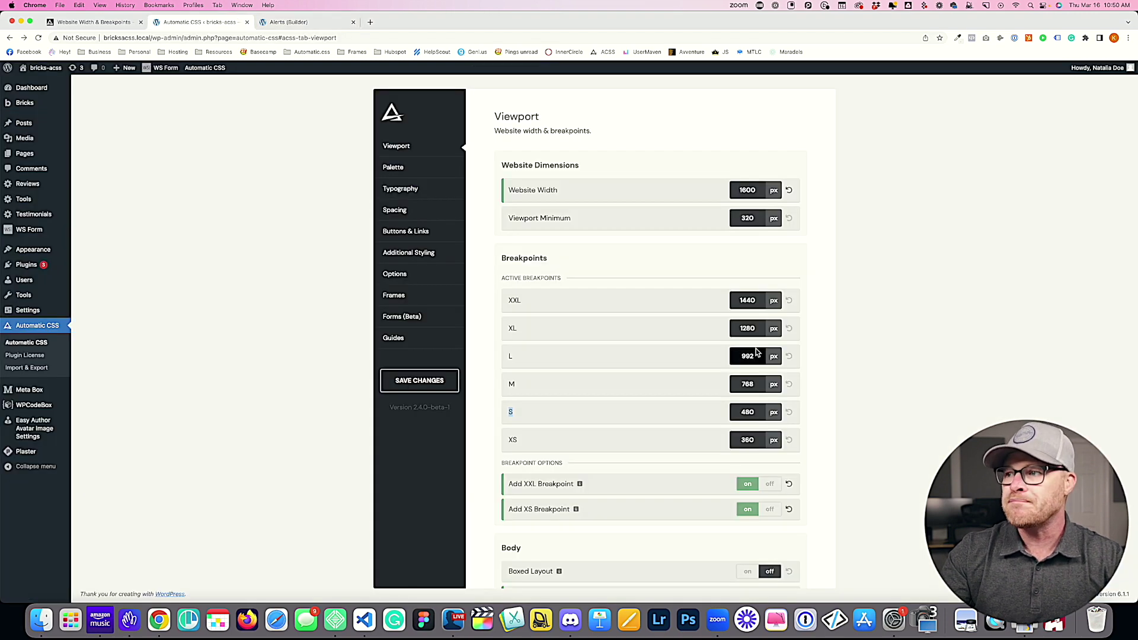
drag(762, 355, 733, 356)
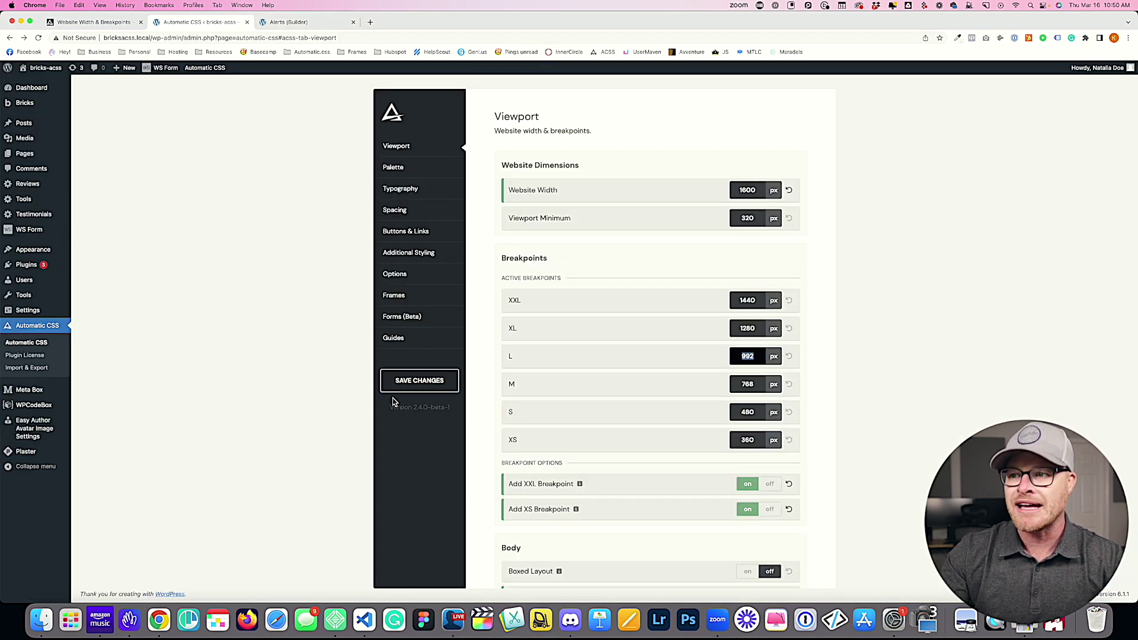
click(291, 23)
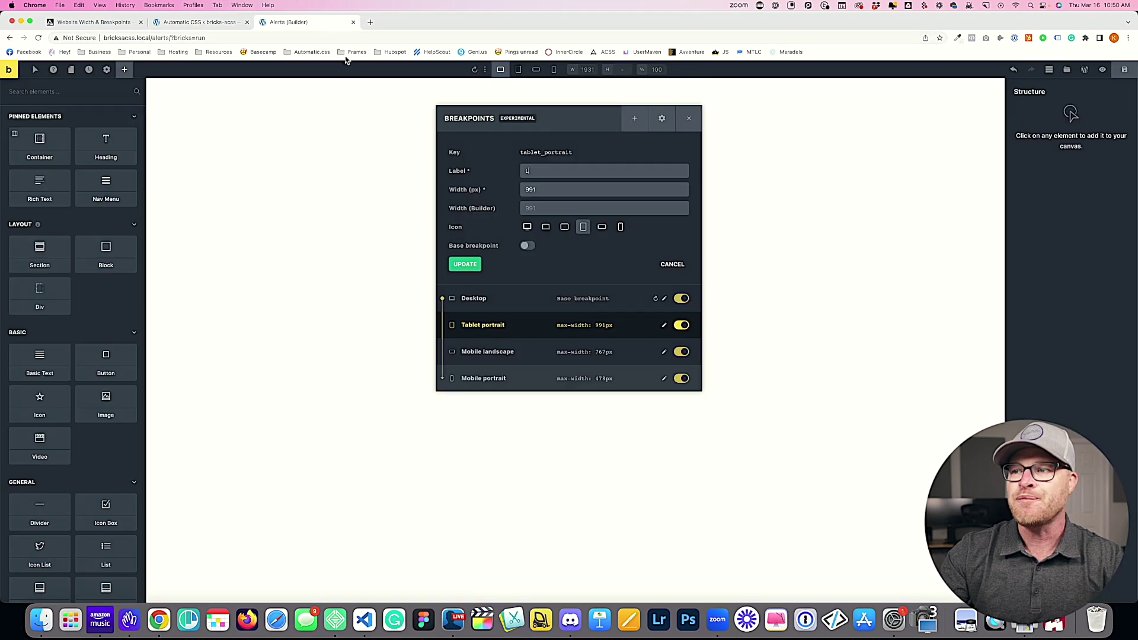
click(465, 264)
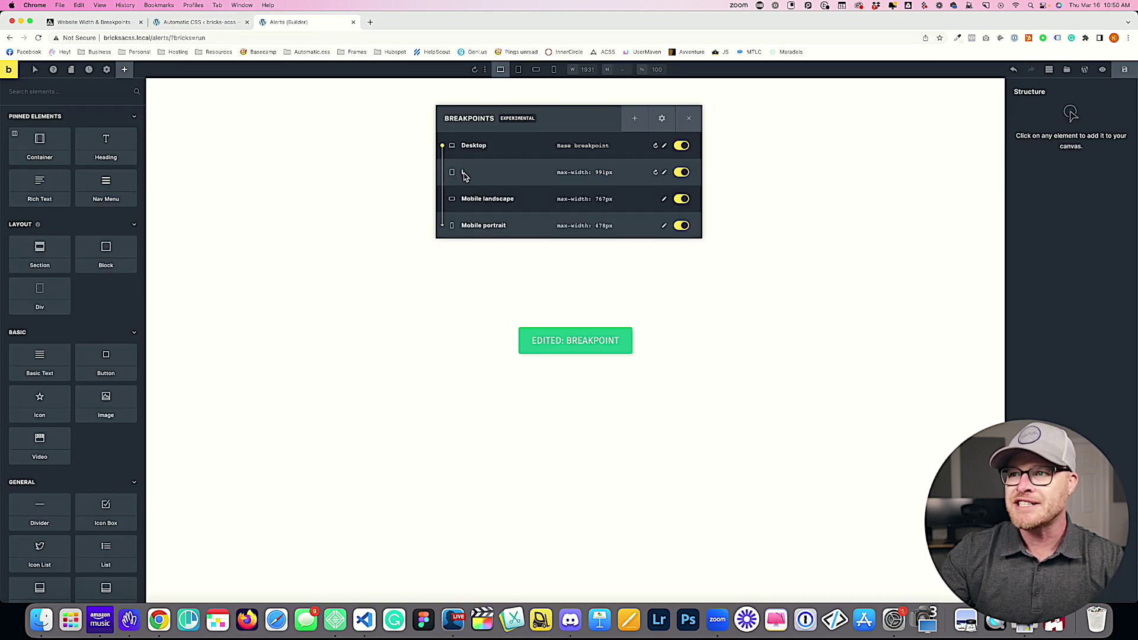
Relabel the Mobile landscape breakpoint as M, keeping 767px.
click(663, 199)
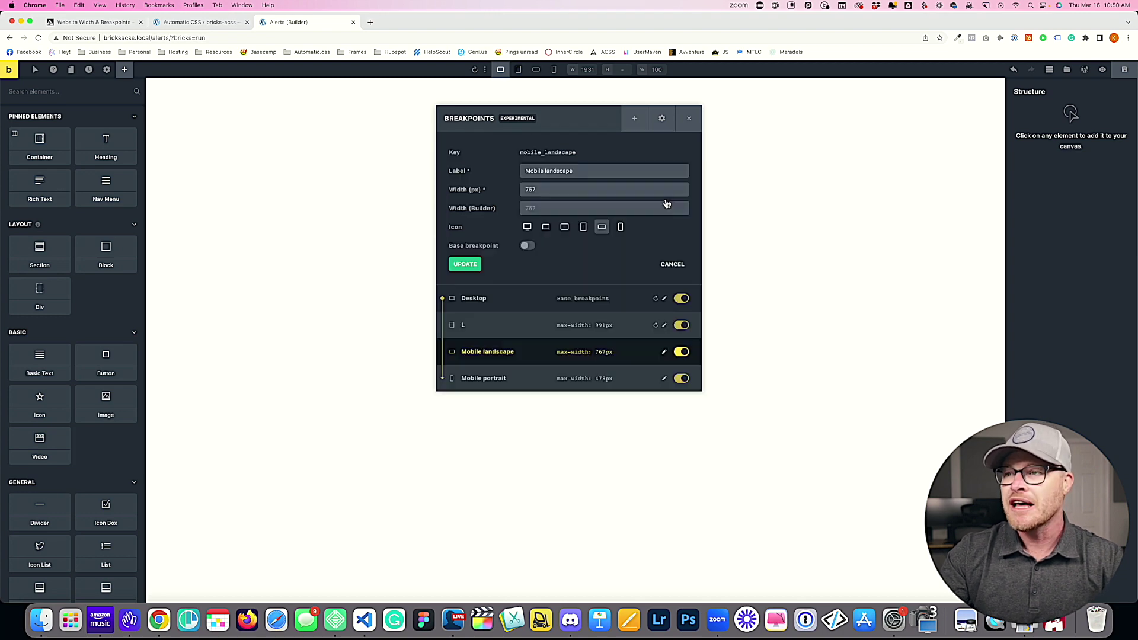
triple_click(576, 172)
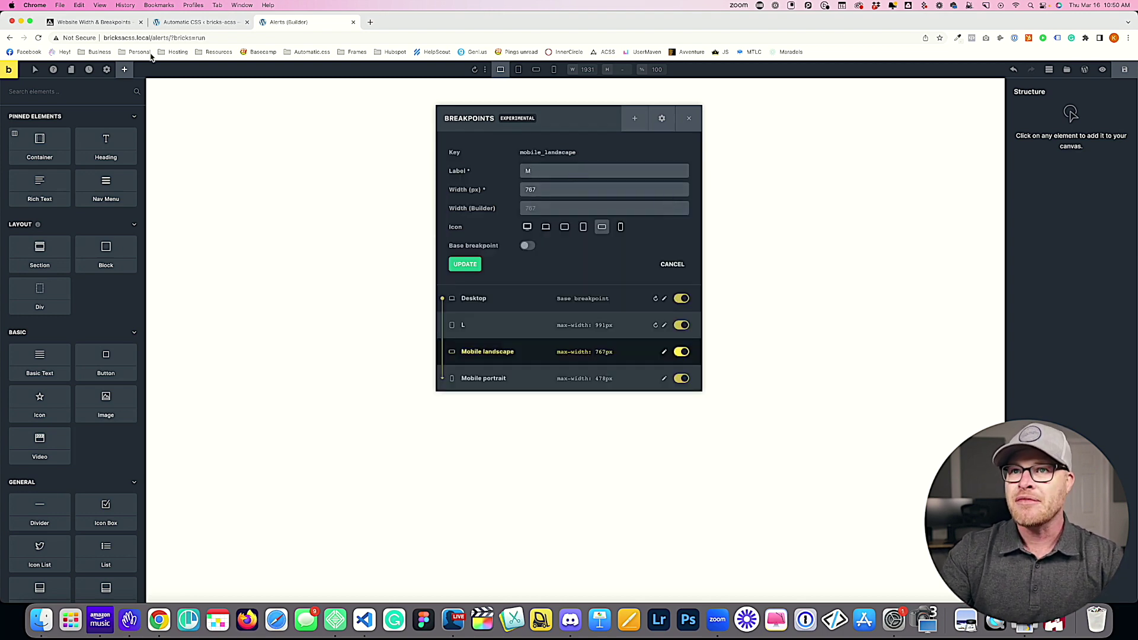
click(200, 23)
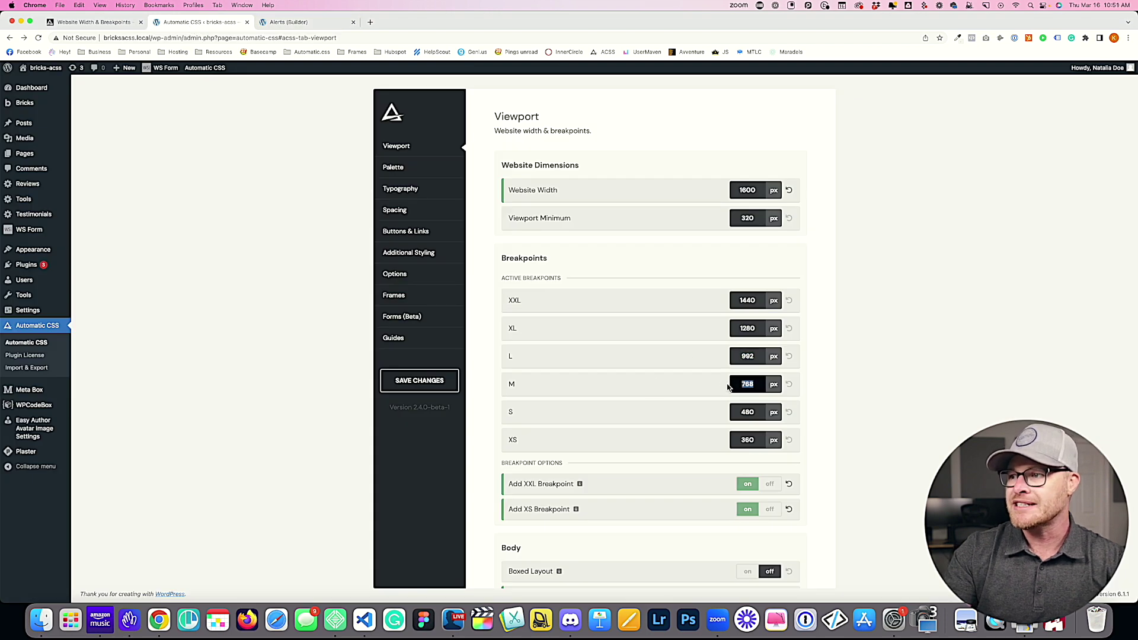
click(284, 27)
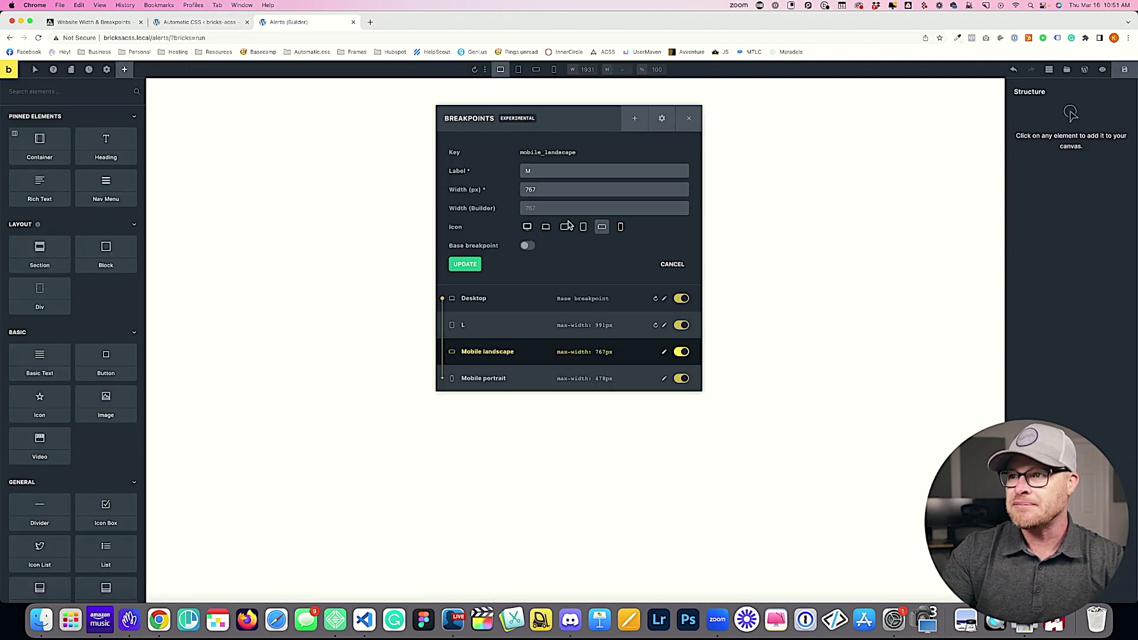
click(478, 262)
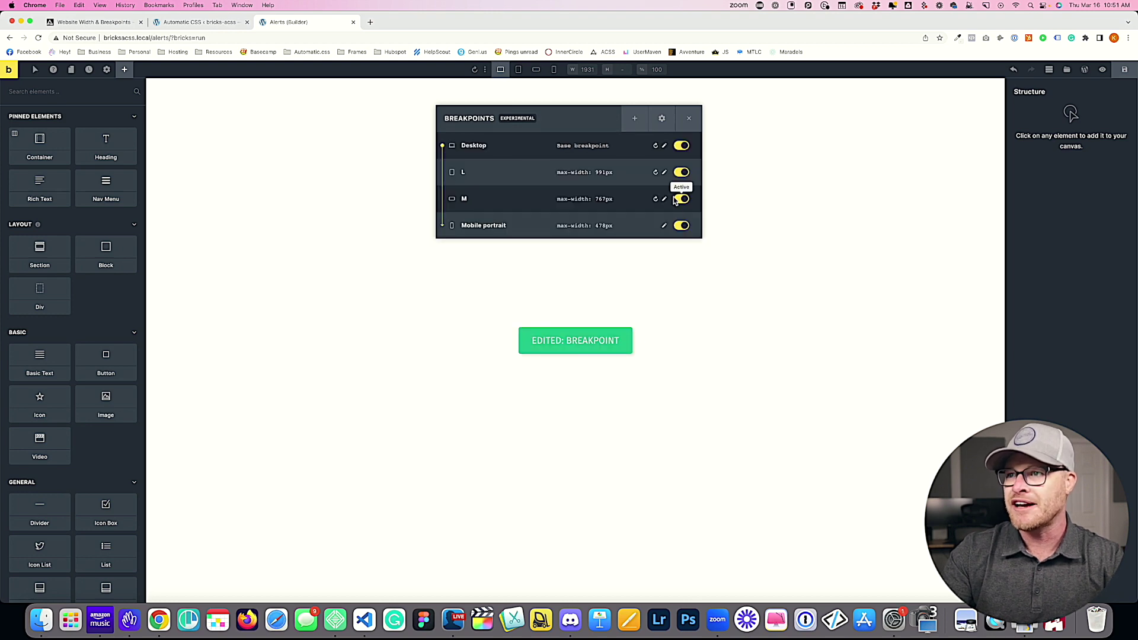
Assign the desktop icon to the Desktop breakpoint.
click(664, 145)
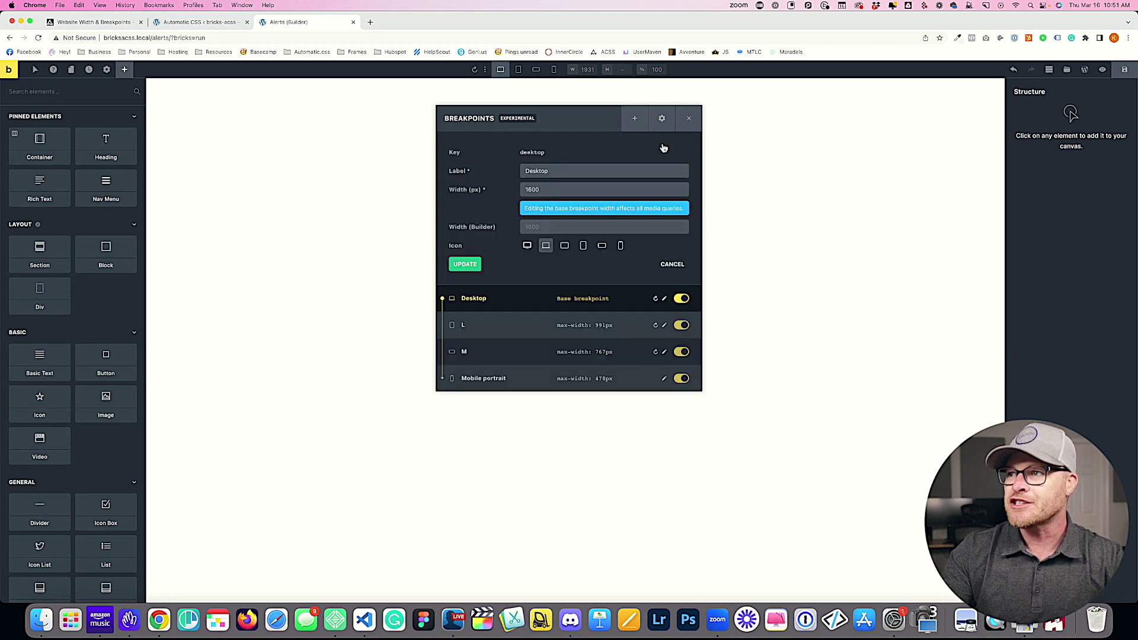
click(527, 246)
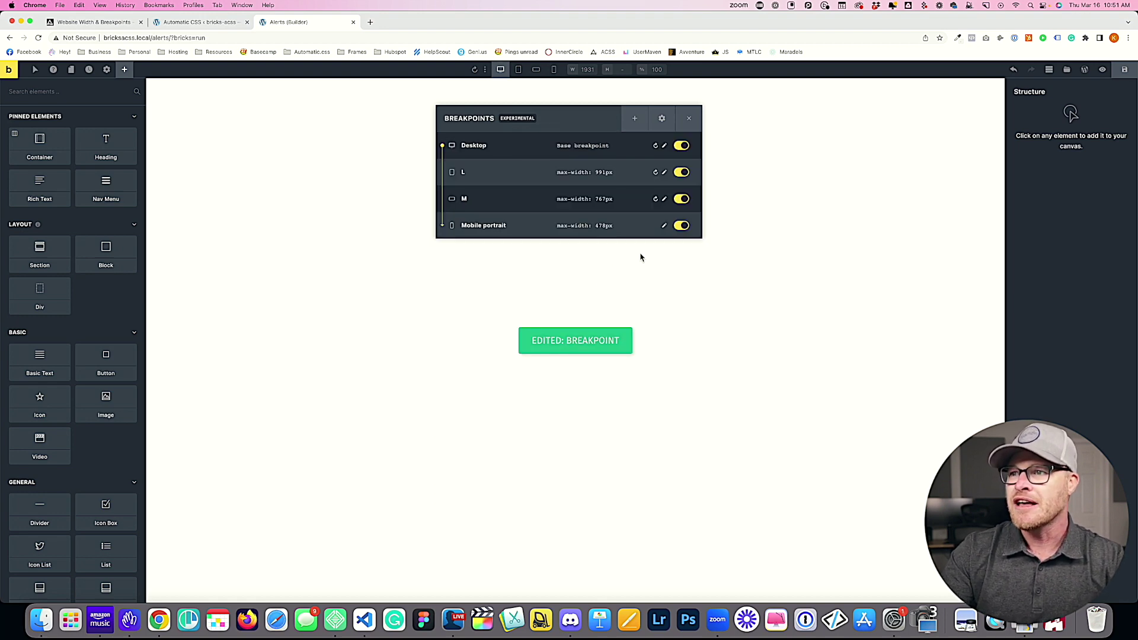
click(664, 226)
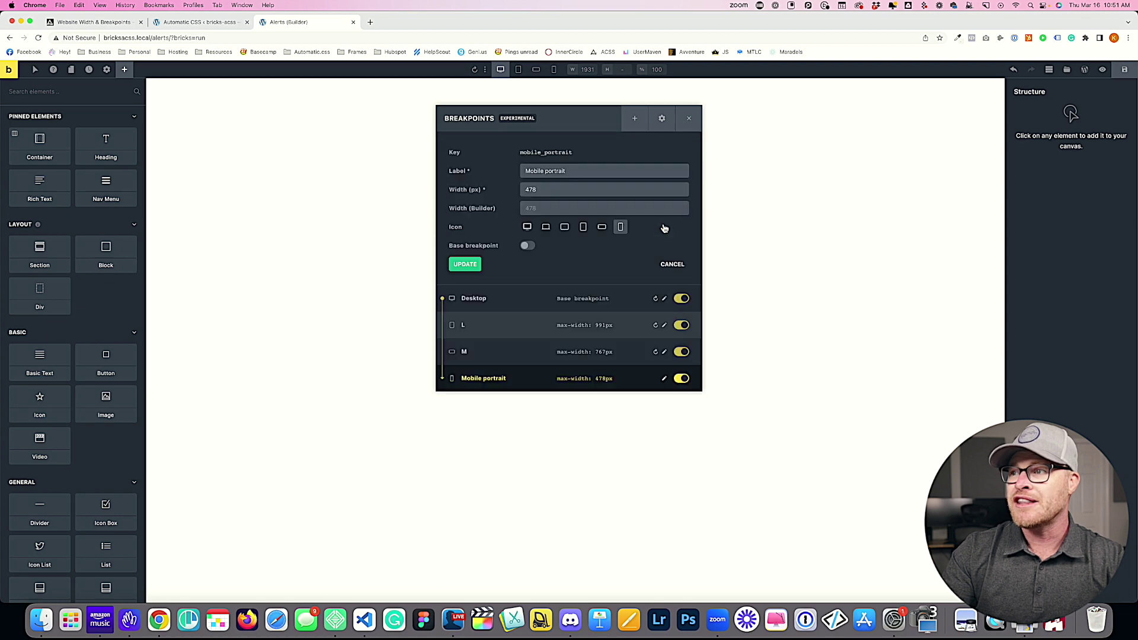
Relabel Mobile portrait as S and set its width to 479px, one below ACSS's 480.
triple_click(571, 170)
text(S)
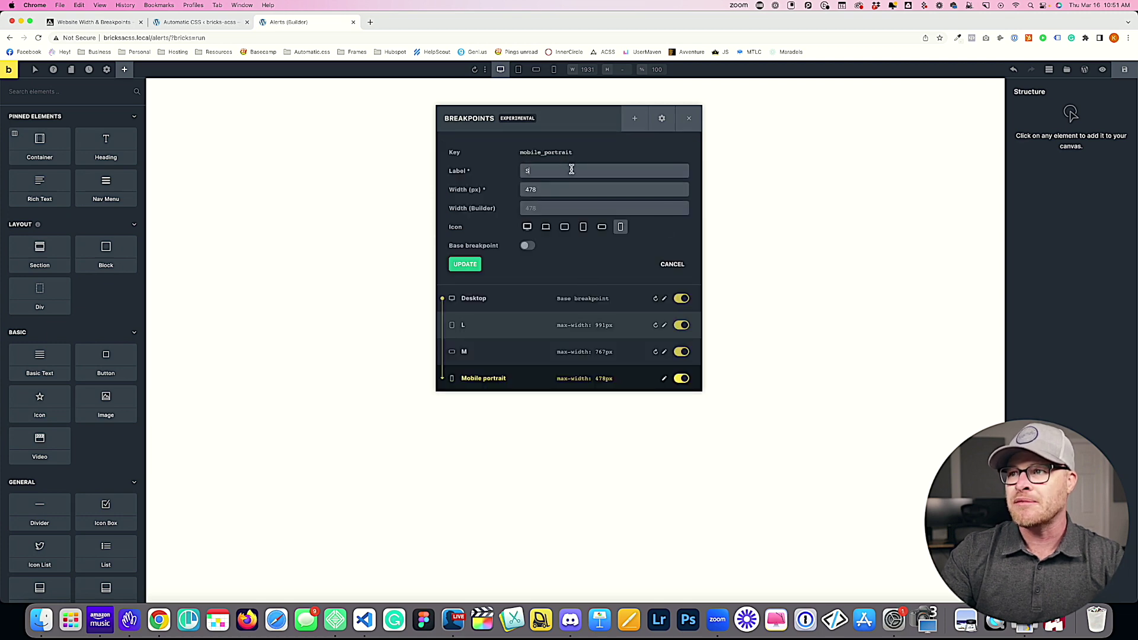
click(188, 24)
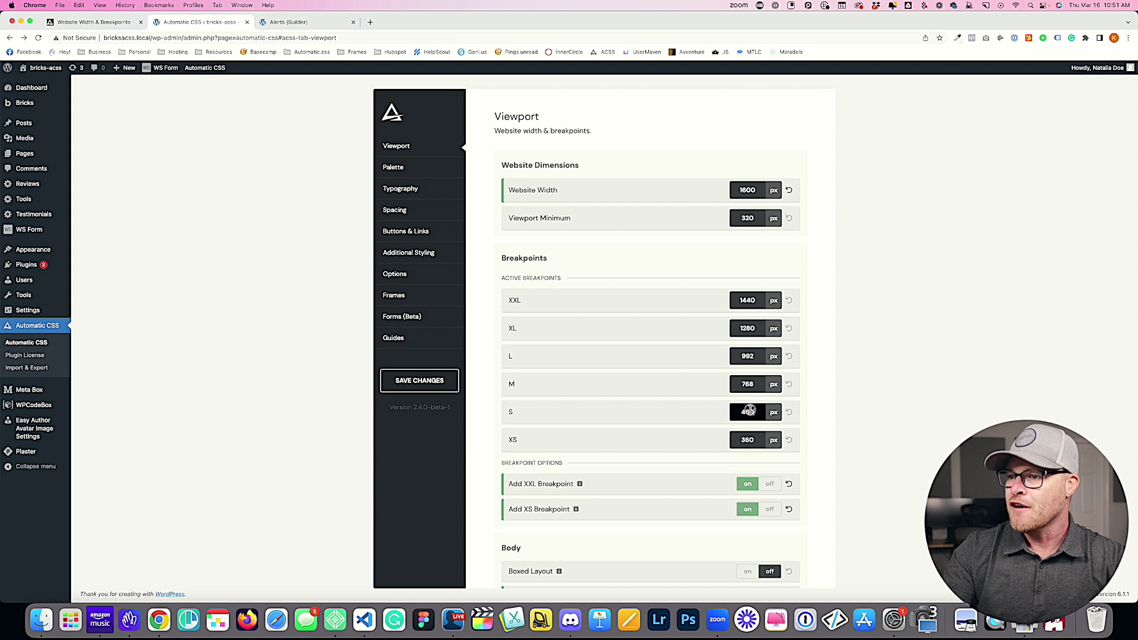
drag(759, 411, 734, 409)
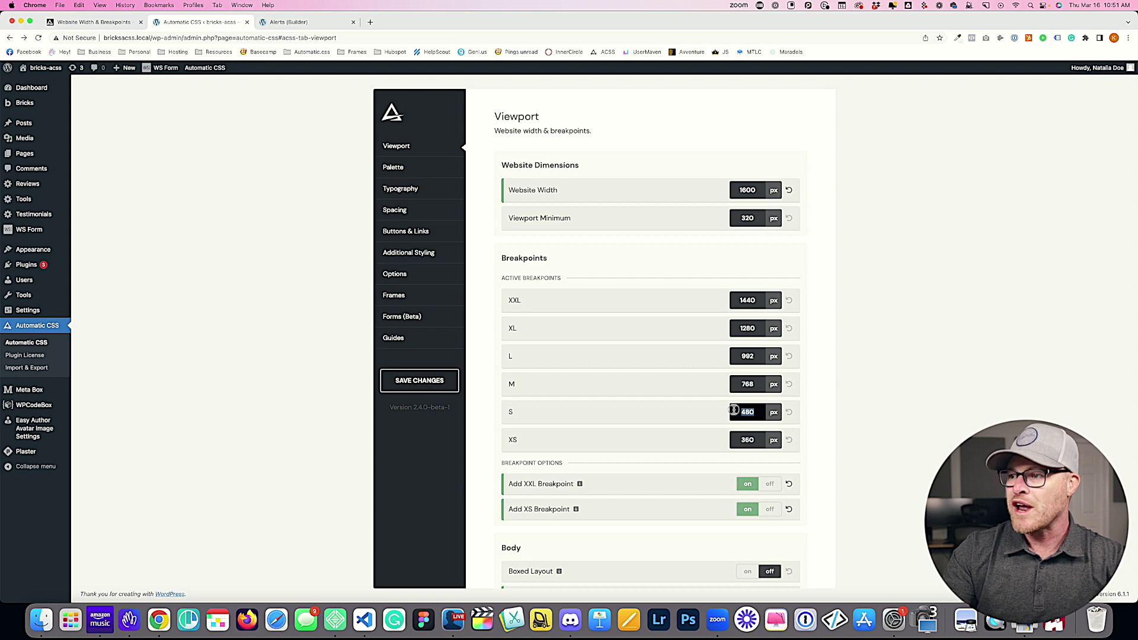
click(283, 23)
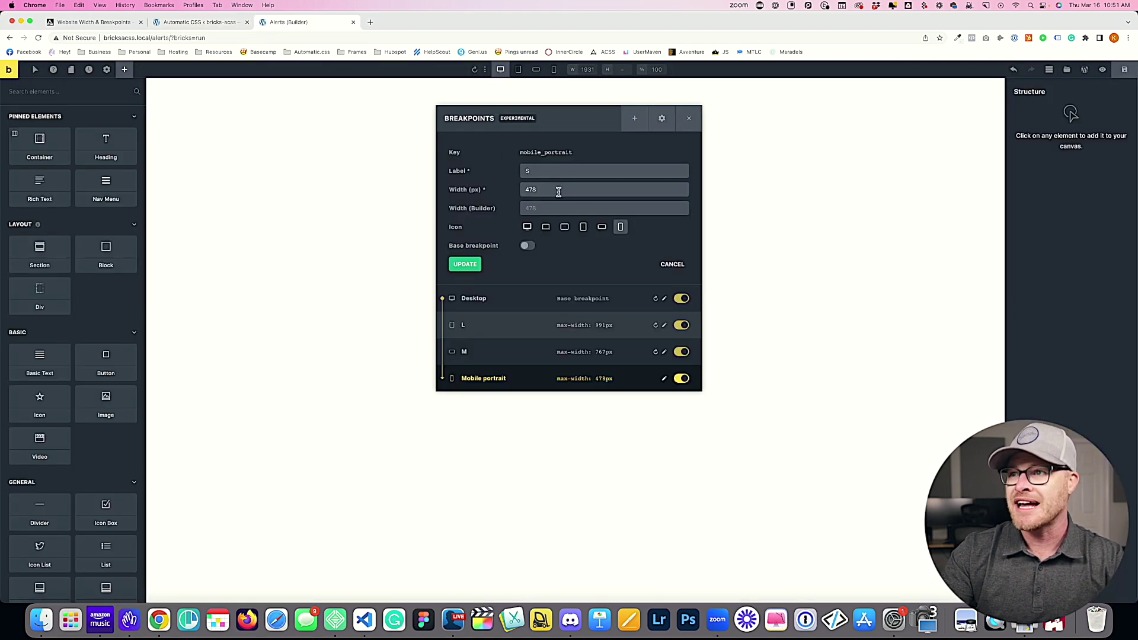
text(4)
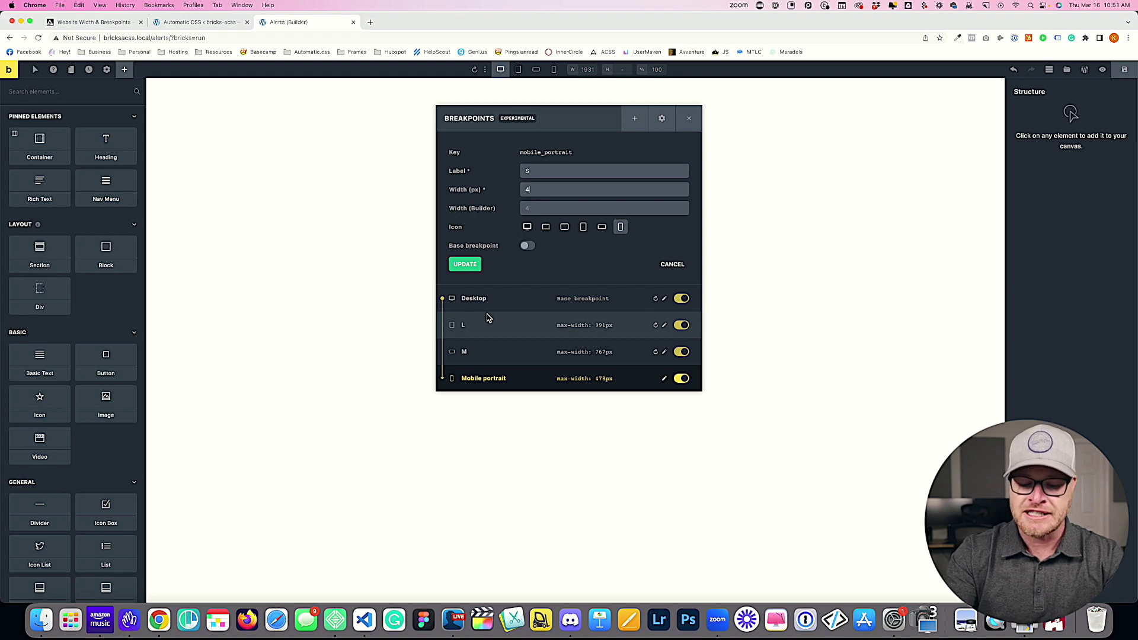
click(465, 264)
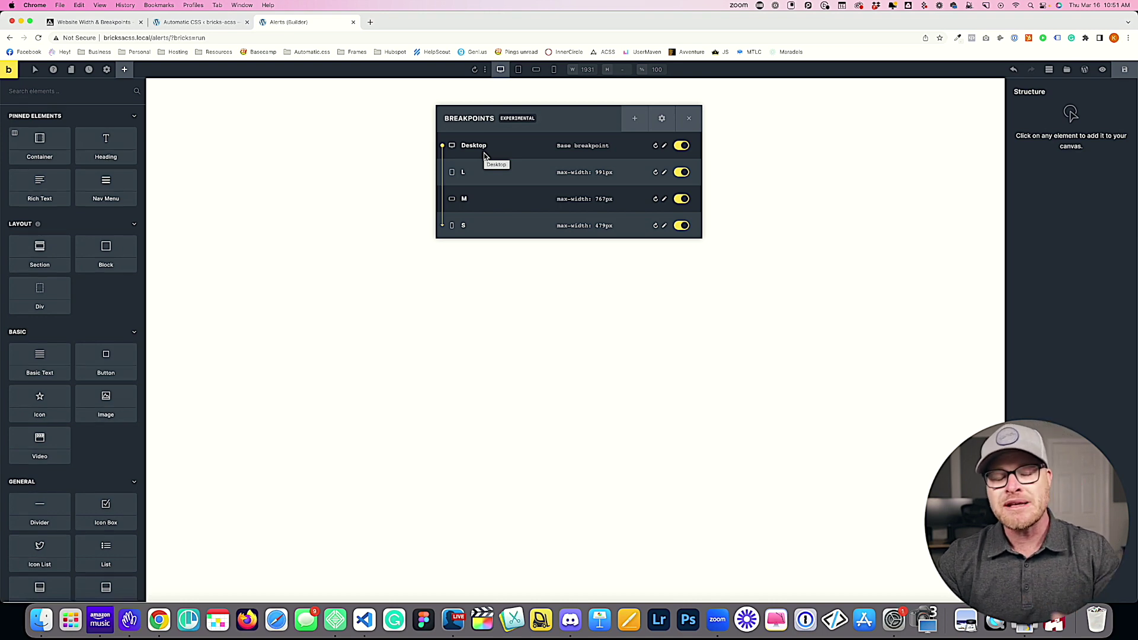
Create a custom XL breakpoint at 1279px with the laptop icon, matching ACSS's 1280.
click(214, 25)
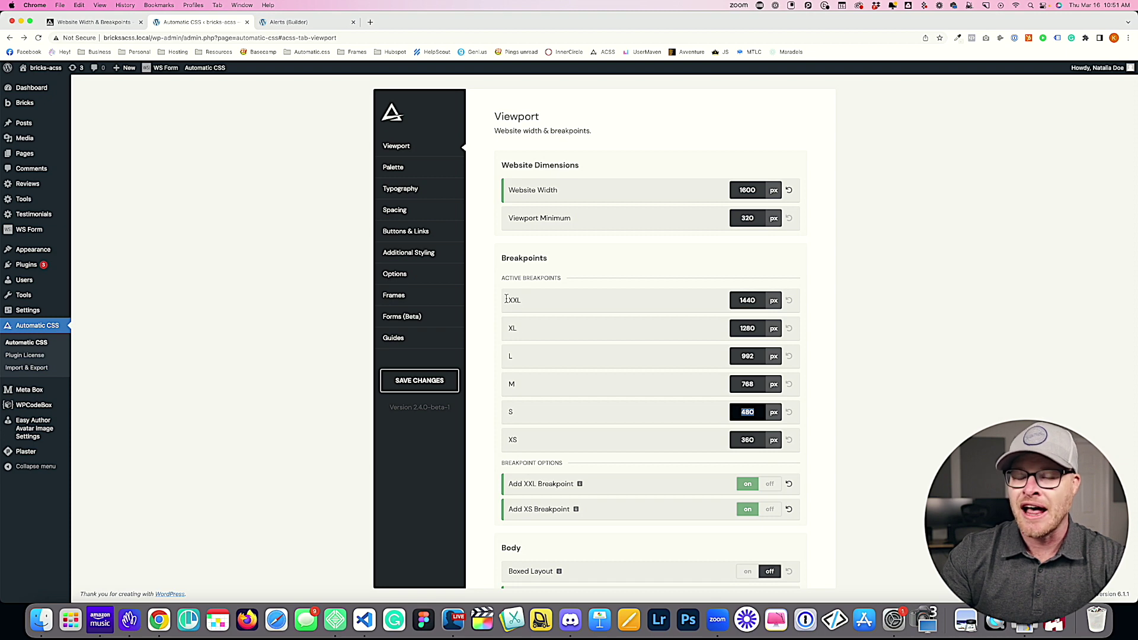
click(303, 25)
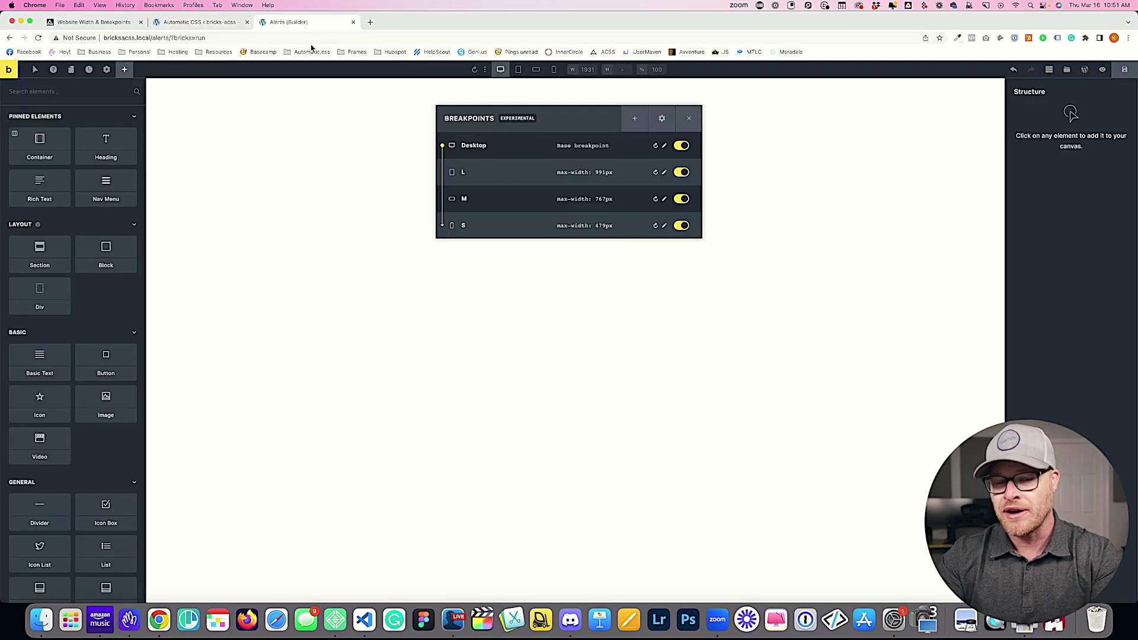
click(635, 118)
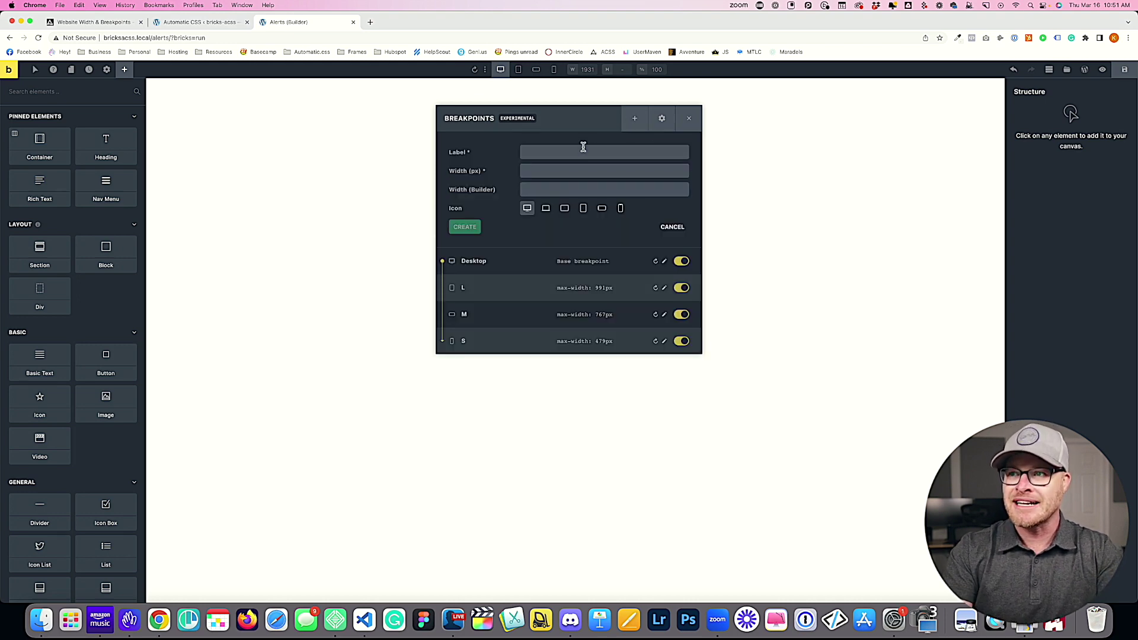
text(XL)
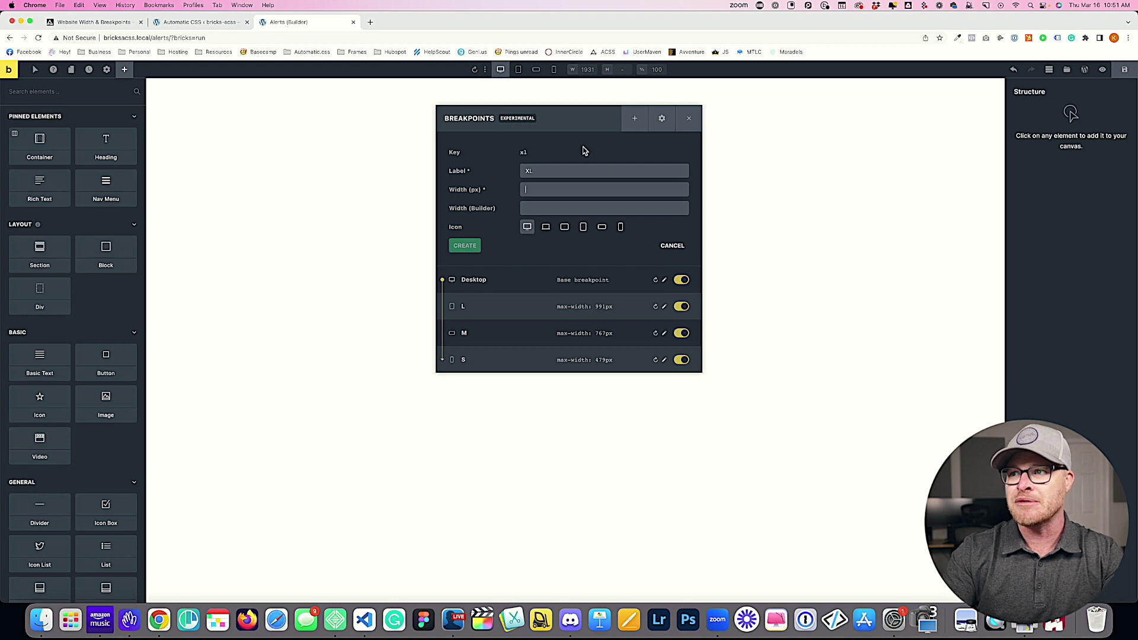
click(200, 22)
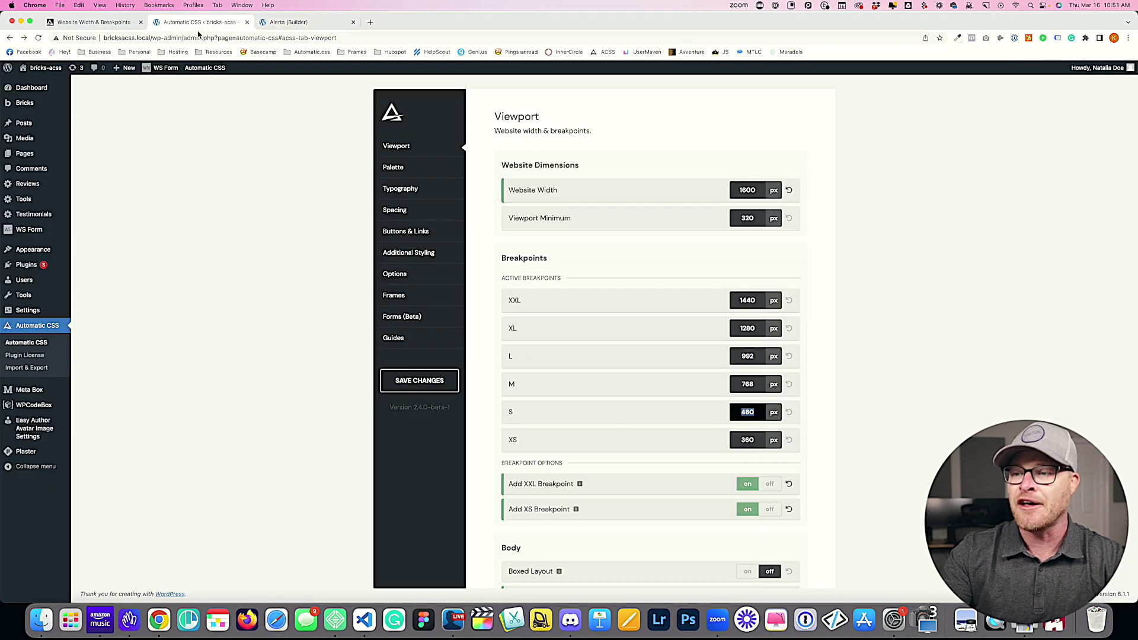
double_click(748, 328)
click(308, 21)
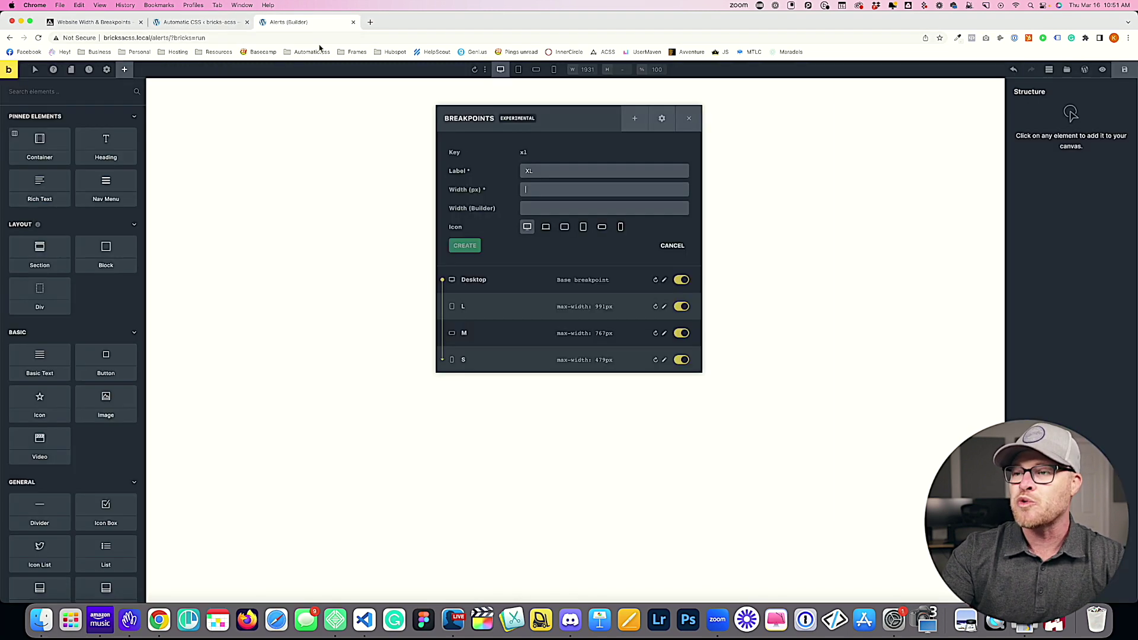
click(559, 193)
text(1)
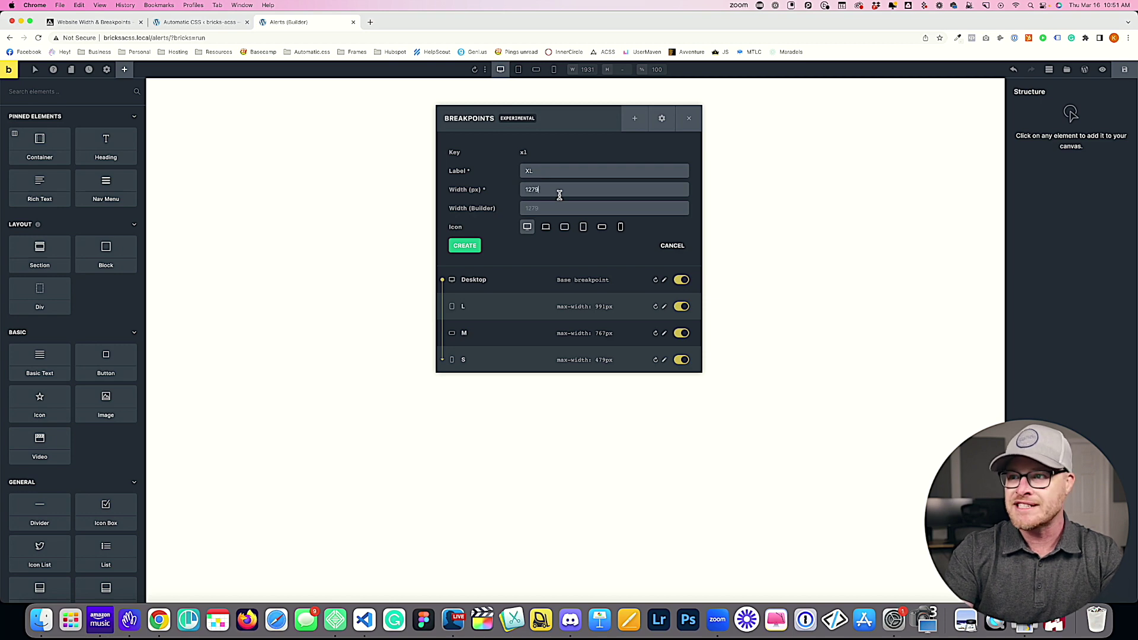
text(279)
click(546, 227)
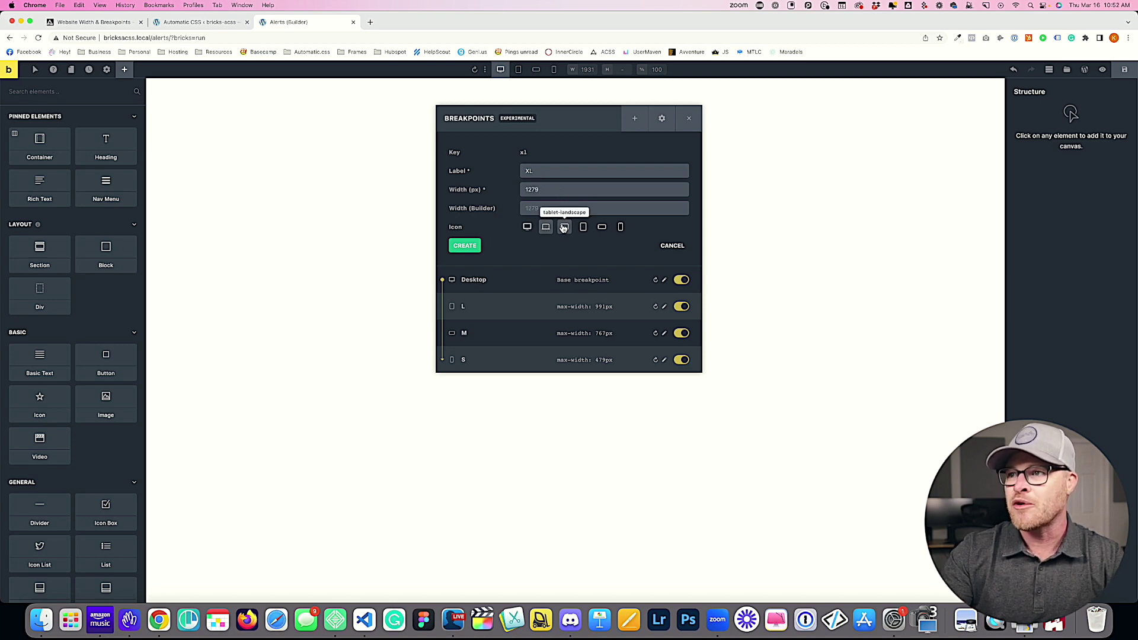
click(464, 246)
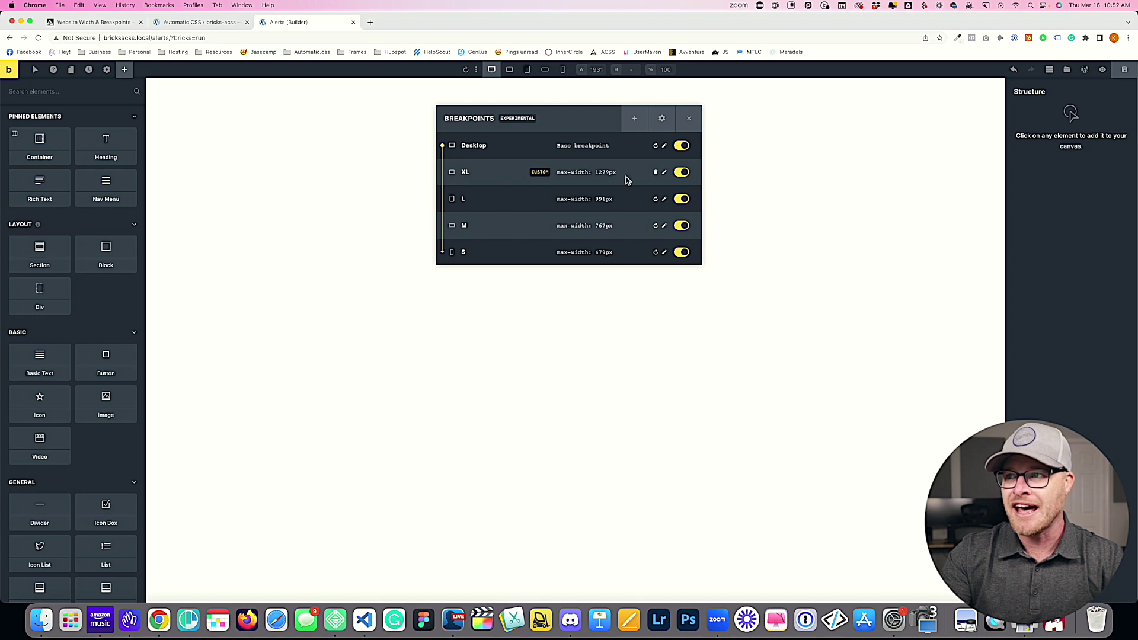
Confirm the Automatic CSS Viewport breakpoints: XL at 1280 and XXL at 1440.
key(ctrl+shift+Tab)
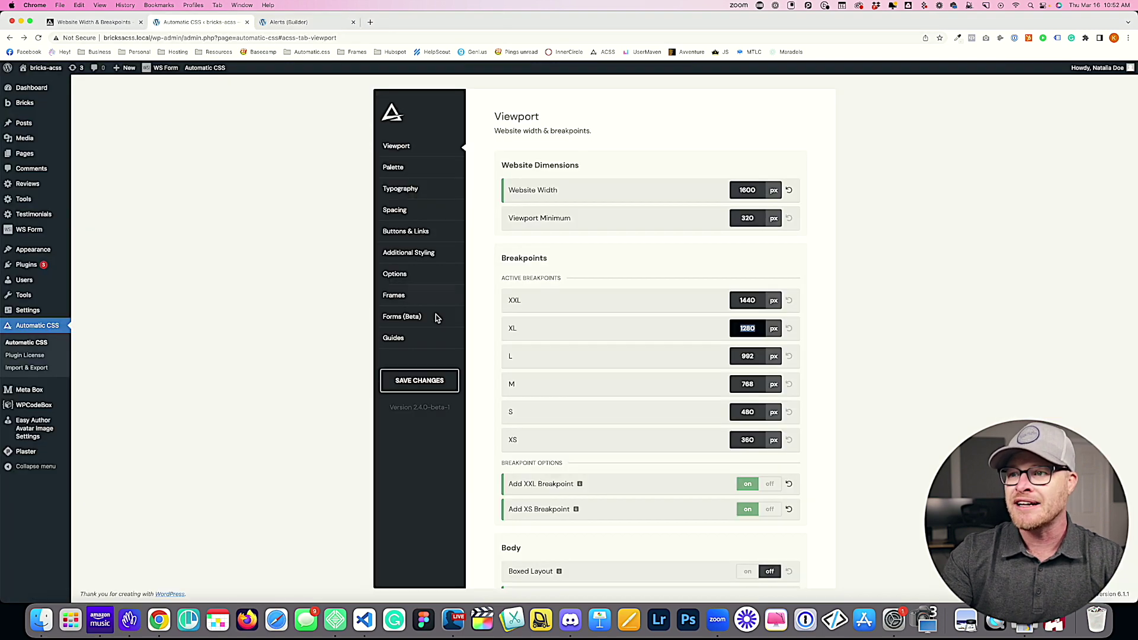
drag(542, 333, 500, 327)
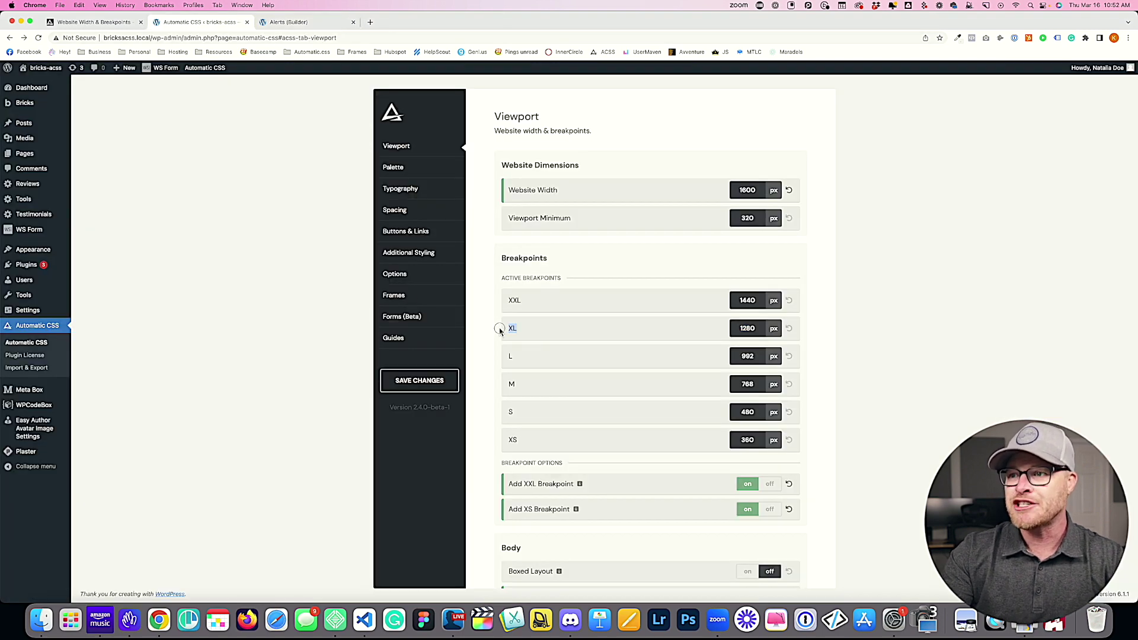
double_click(761, 330)
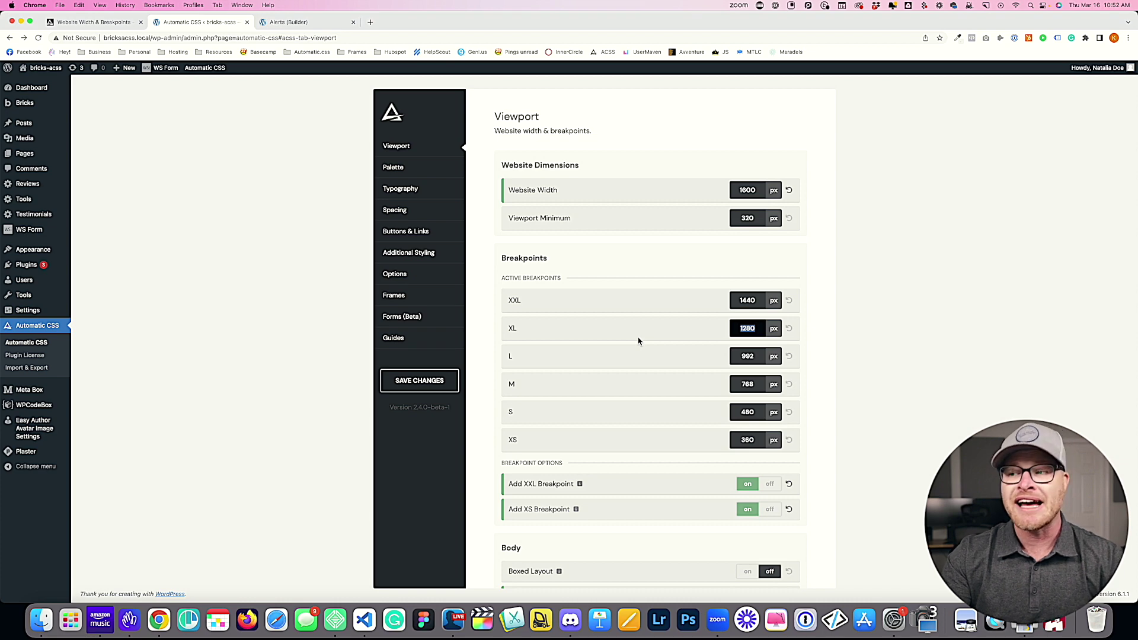
double_click(760, 300)
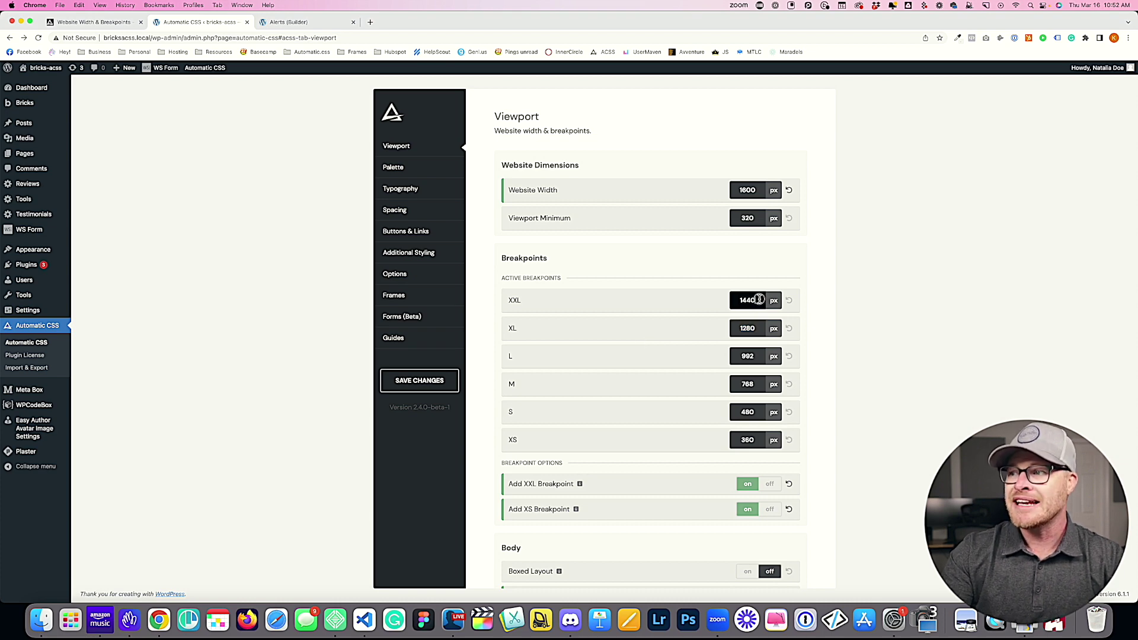
drag(611, 302, 499, 300)
click(593, 308)
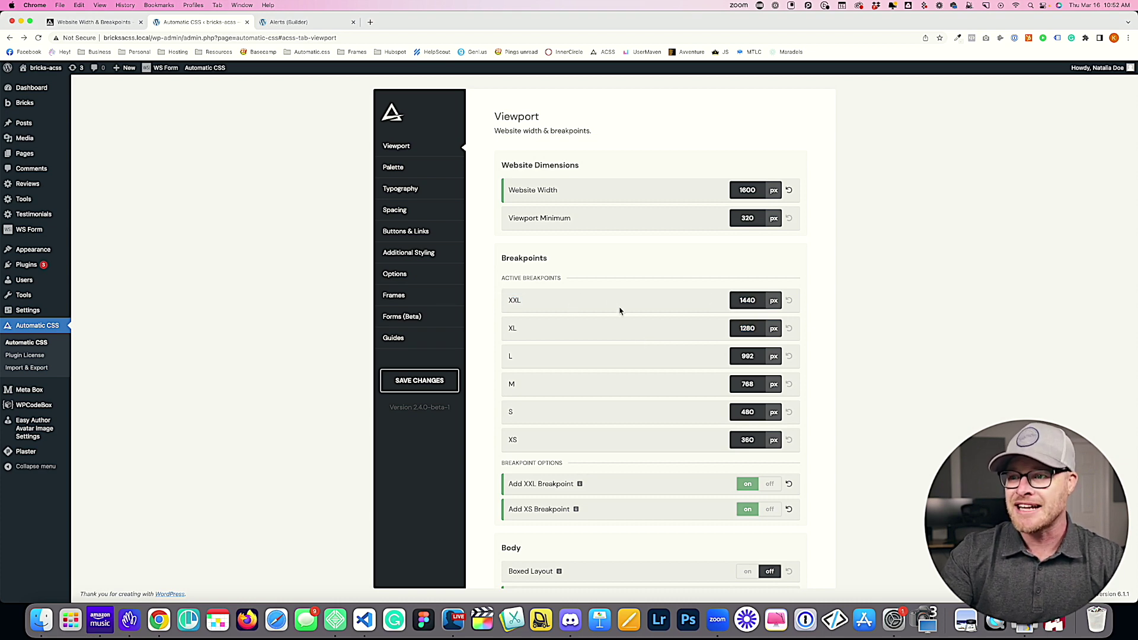
Create a Bricks breakpoint labelled XXL with a 1439px width.
click(288, 24)
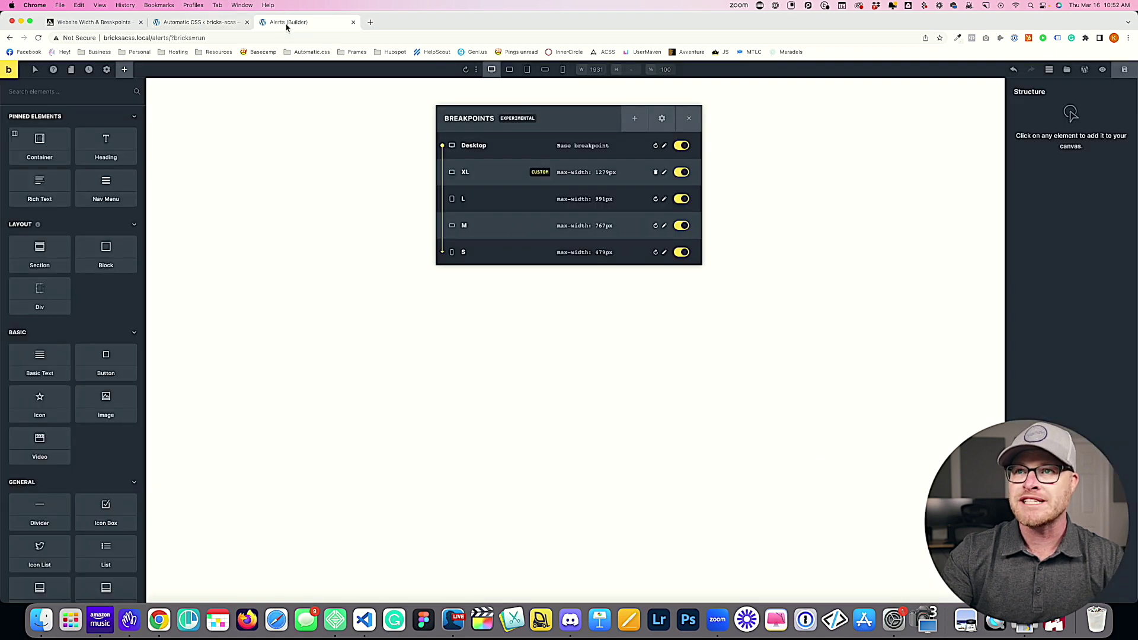
click(638, 120)
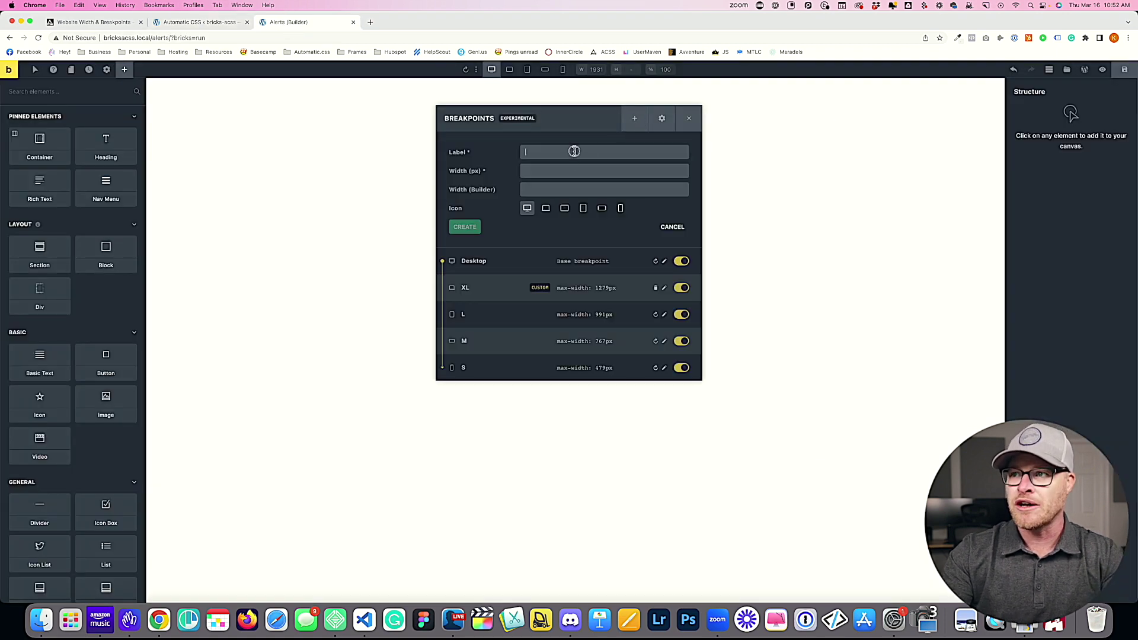
click(573, 151)
text(XXL)
key(Tab)
text(1439)
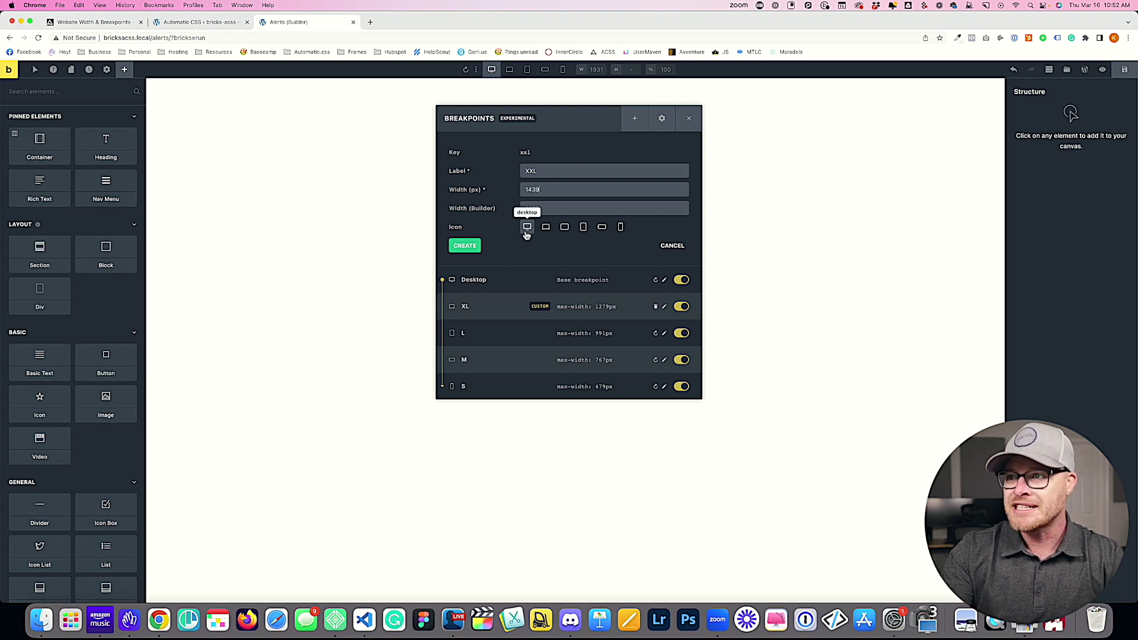
click(464, 246)
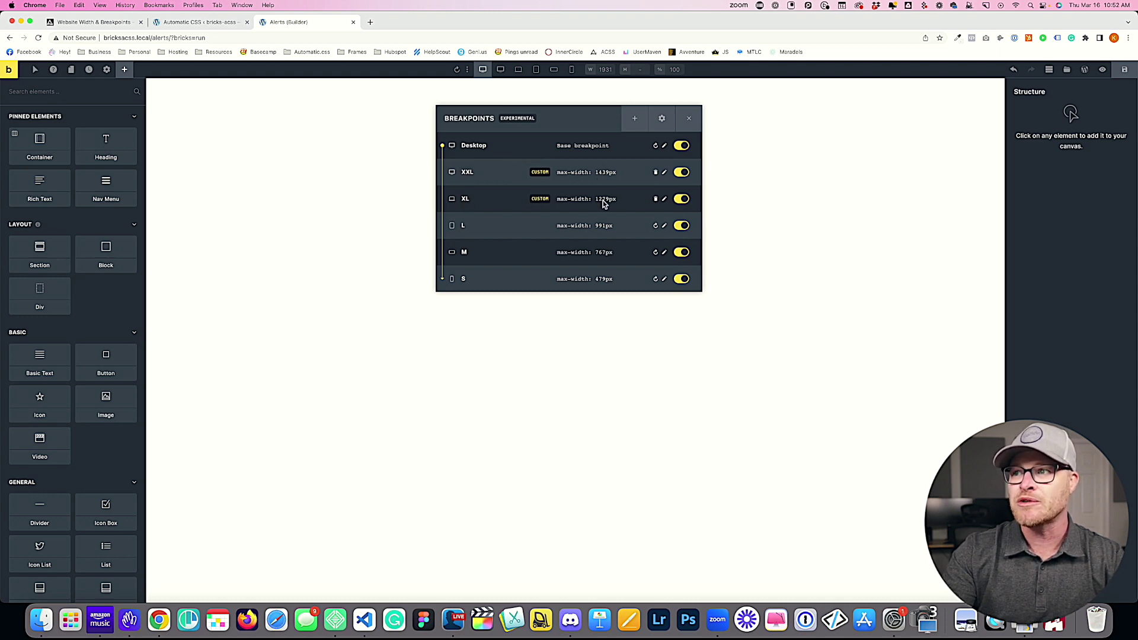
Confirm the XS breakpoint value is 360 in Automatic CSS.
click(189, 21)
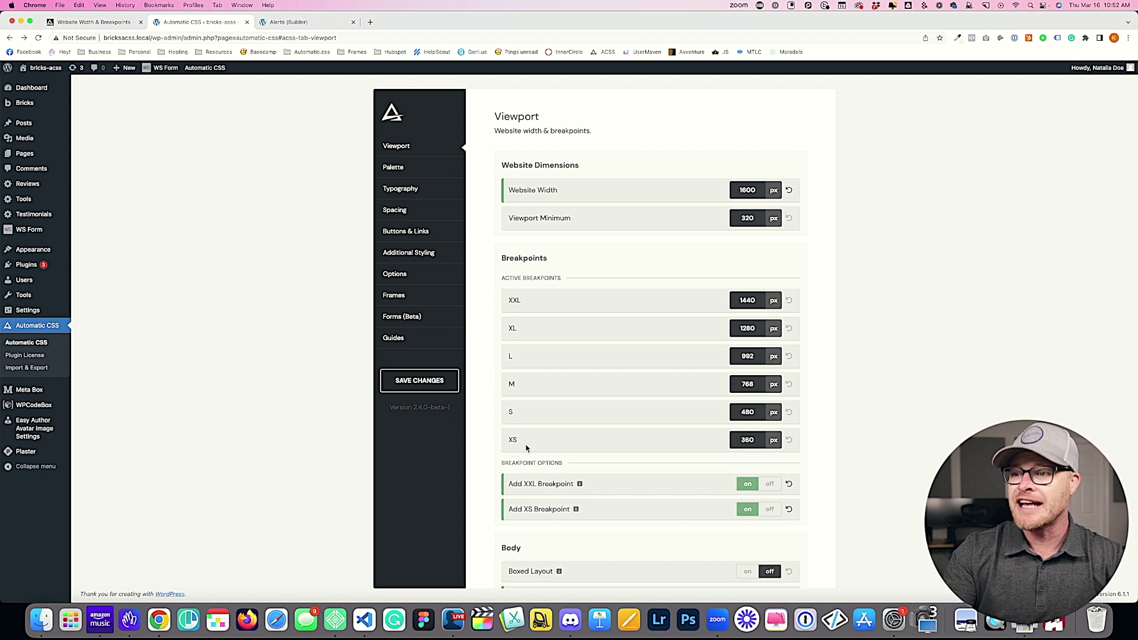
double_click(748, 440)
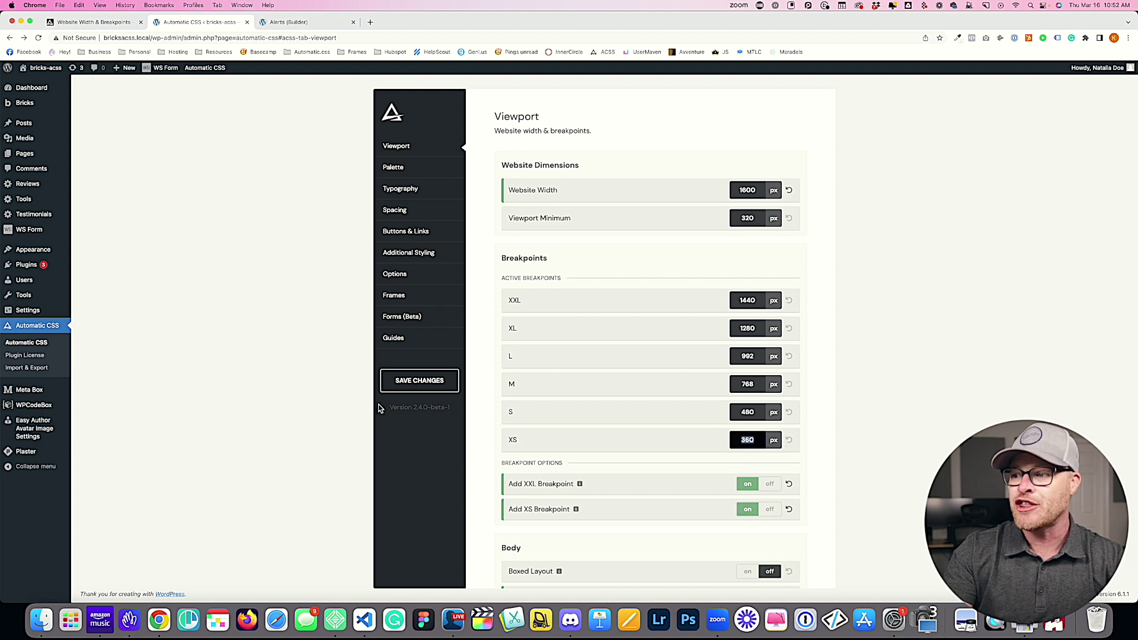
click(288, 22)
Create a Bricks breakpoint labelled XS at 359px with the phone-portrait icon.
click(635, 118)
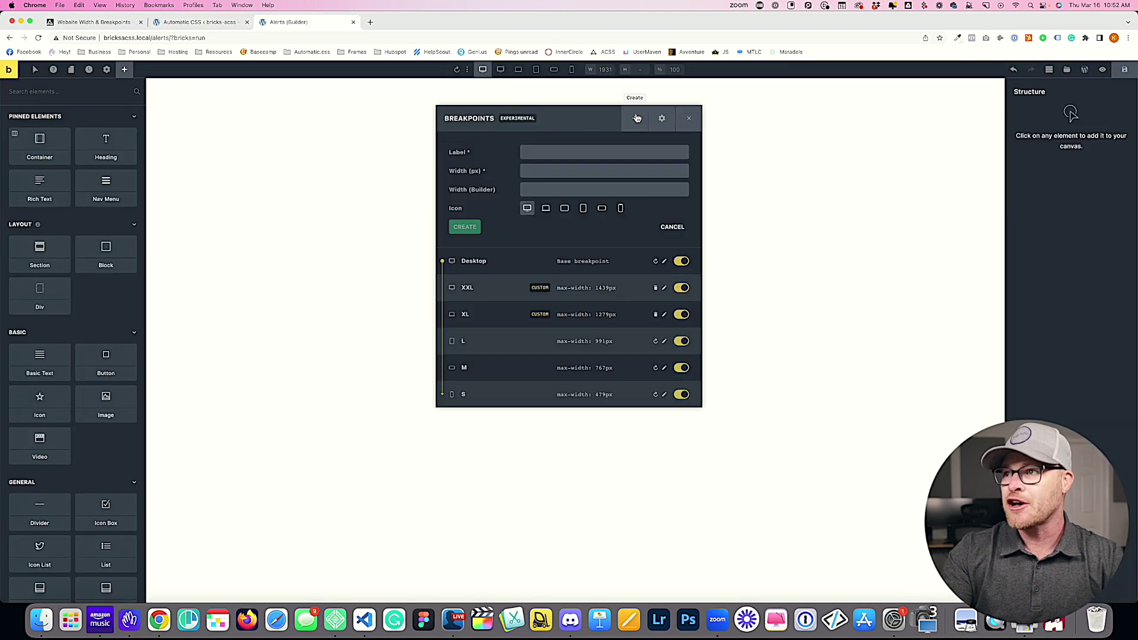
click(541, 153)
text(XS)
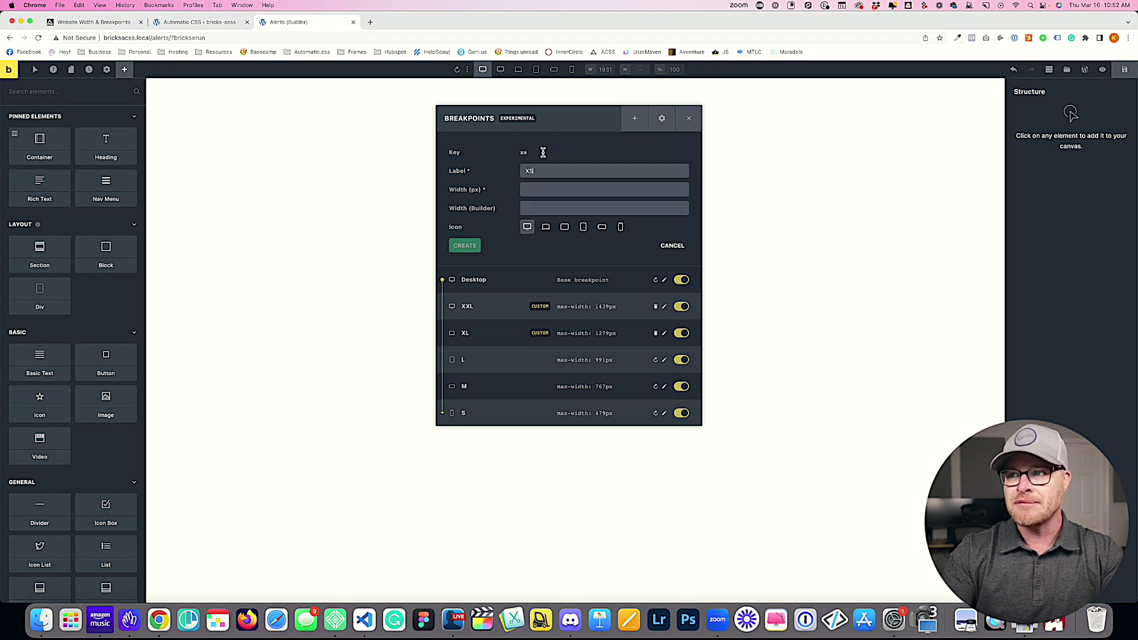
click(536, 189)
text(359)
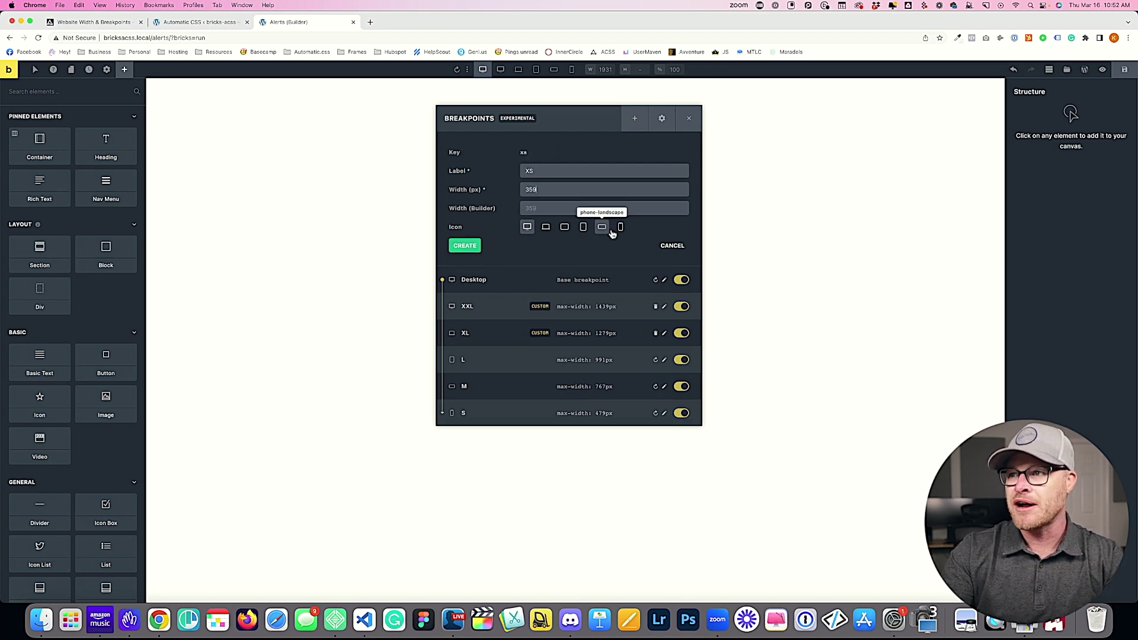
click(619, 228)
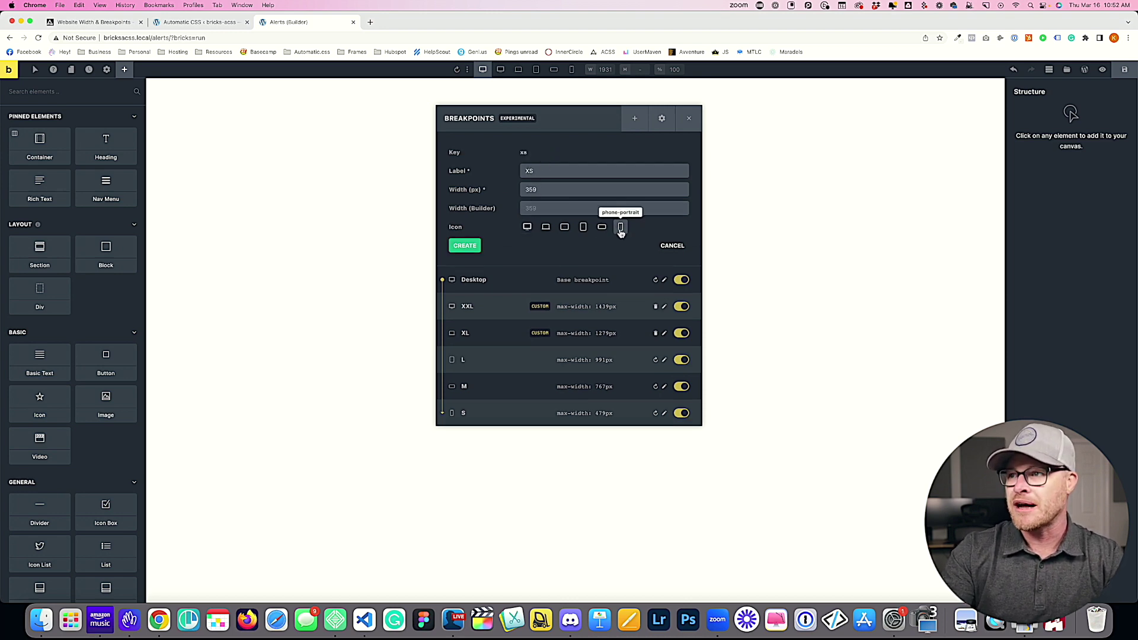
click(469, 248)
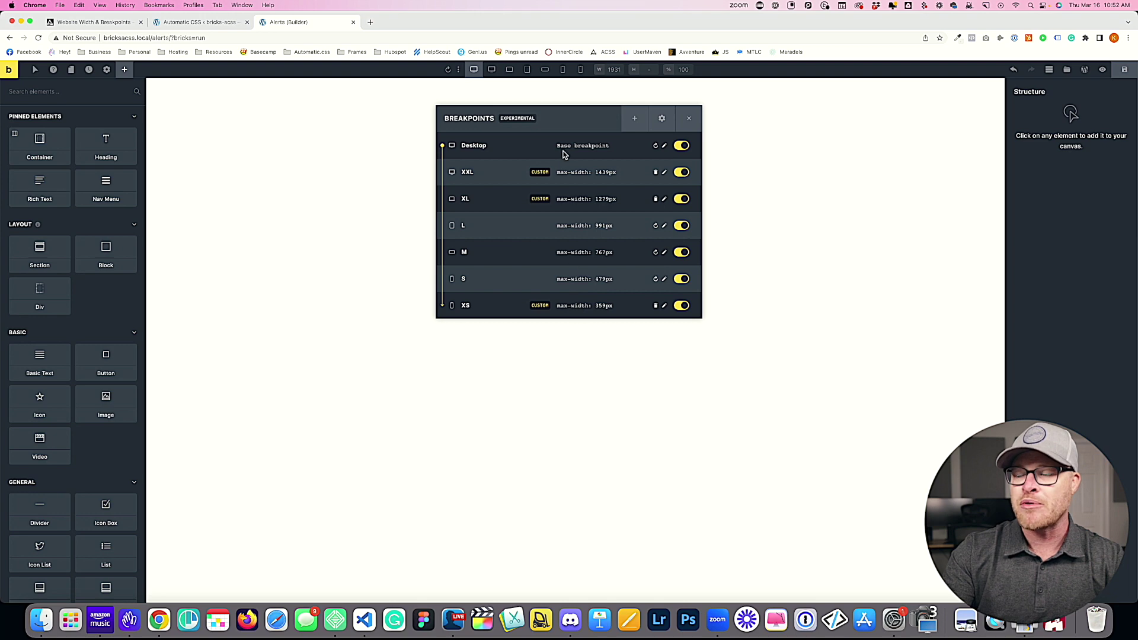
Close the breakpoints editor and preview the canvas at XXL through XS and back, ending on Desktop.
click(689, 119)
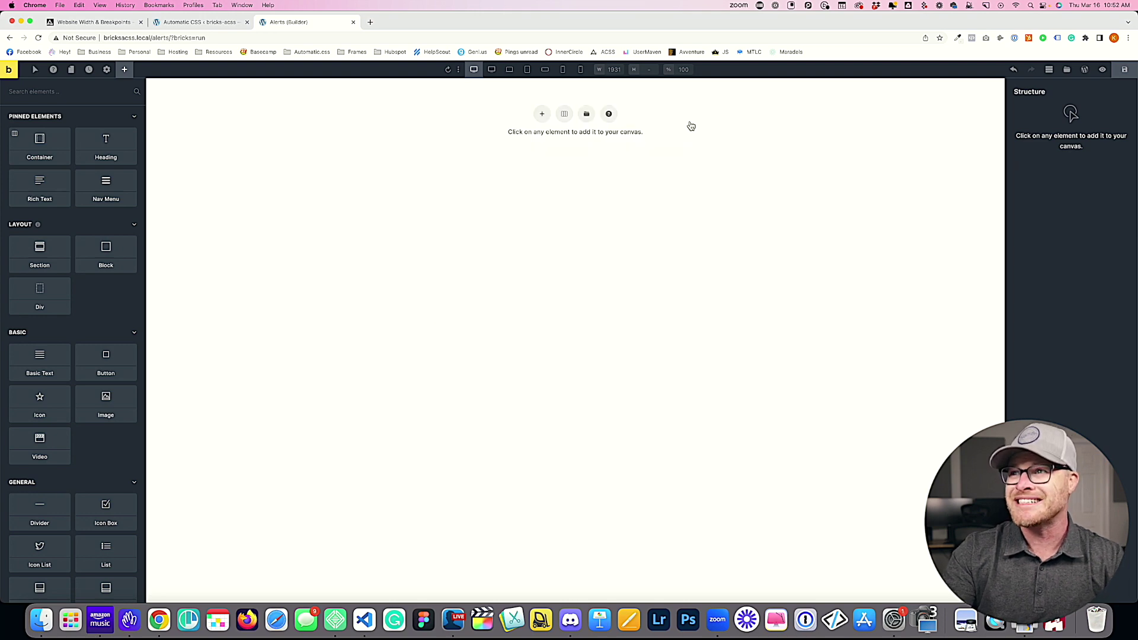
click(492, 71)
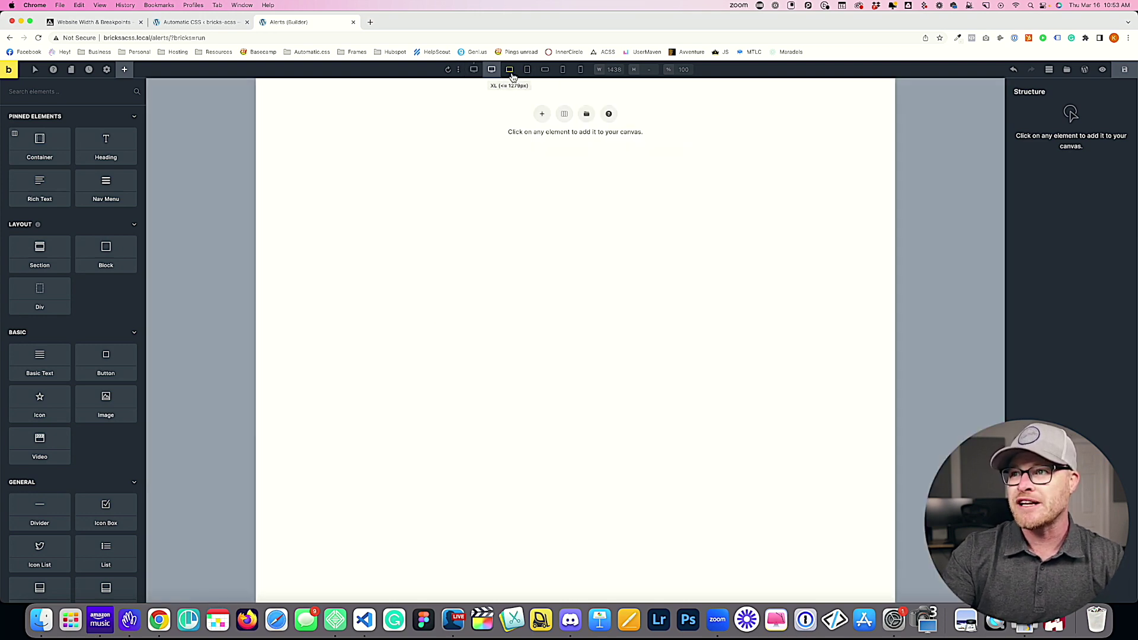
click(509, 70)
click(527, 70)
click(545, 70)
click(562, 70)
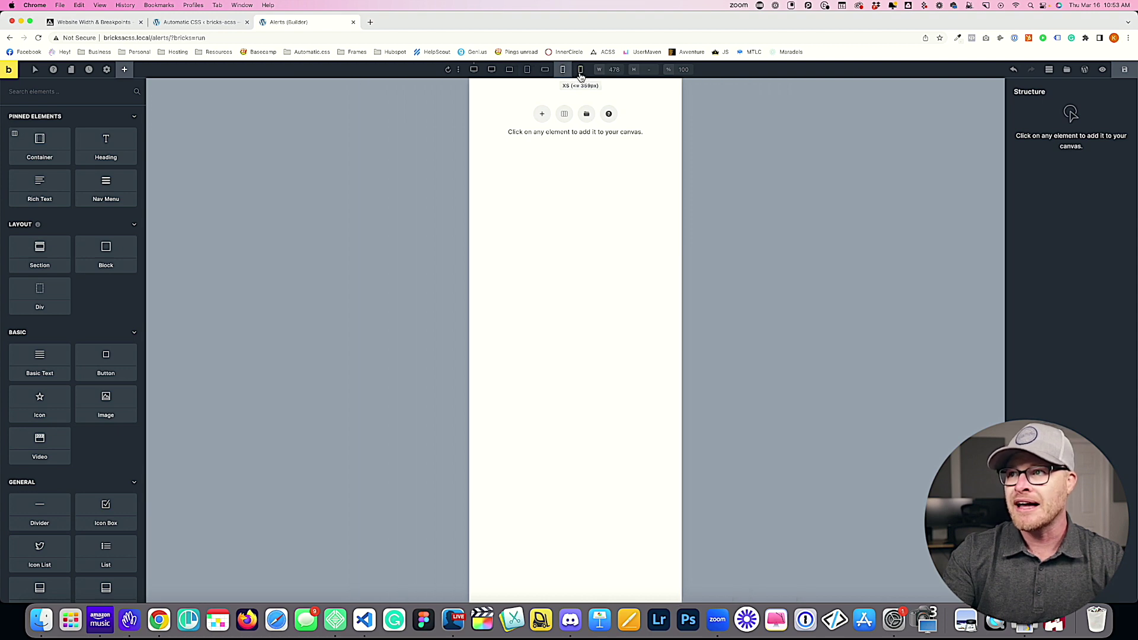
click(581, 70)
click(564, 70)
click(545, 70)
click(527, 70)
click(509, 70)
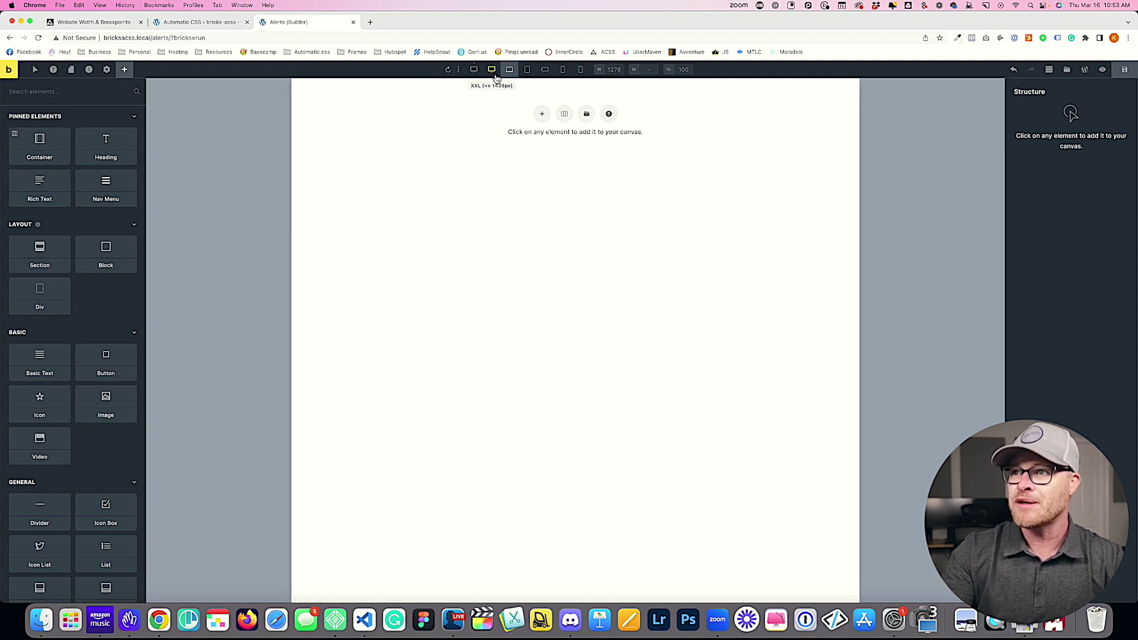
click(491, 70)
click(474, 70)
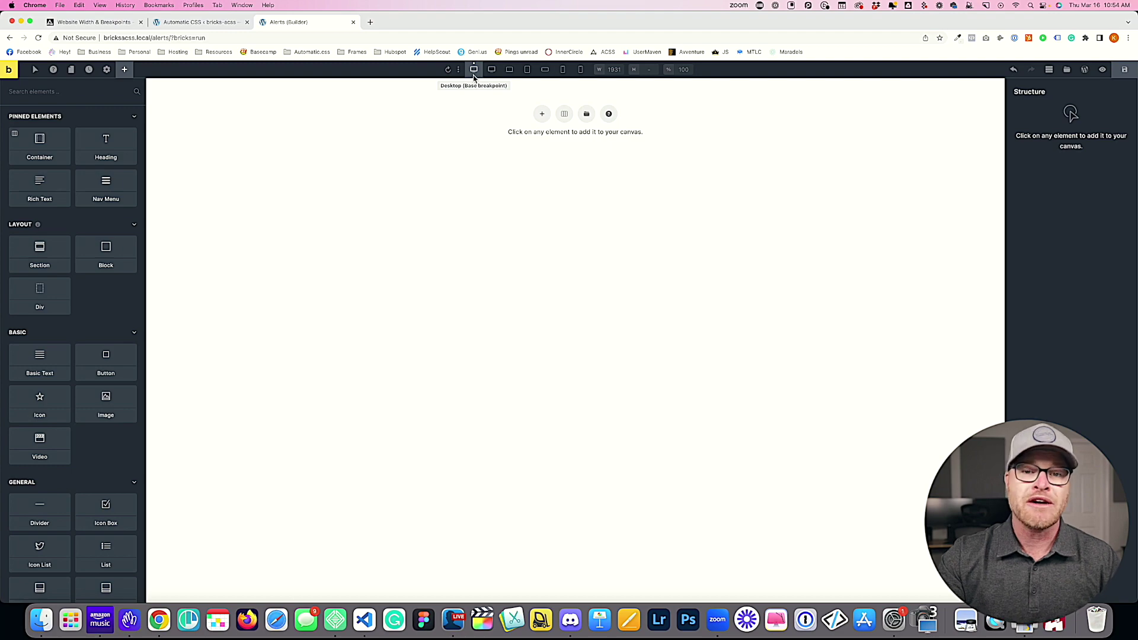
Read the Website Width & Breakpoints docs, then return to the ACSS Viewport settings.
click(92, 22)
scroll(586, 282, up, 3)
scroll(586, 282, up, 10)
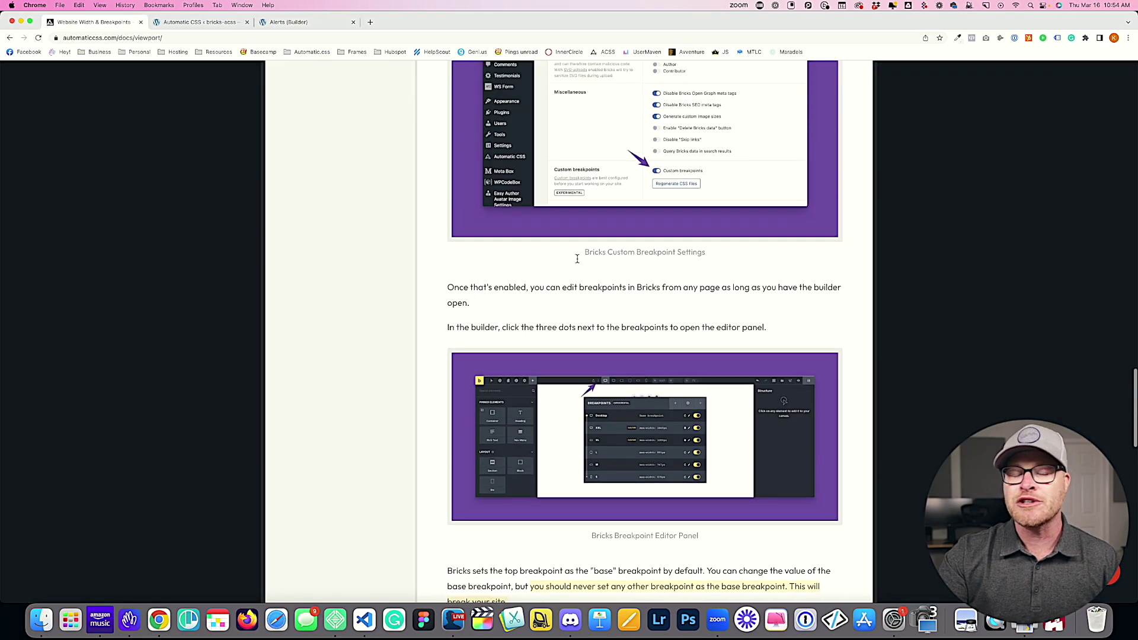
scroll(578, 263, down, 9)
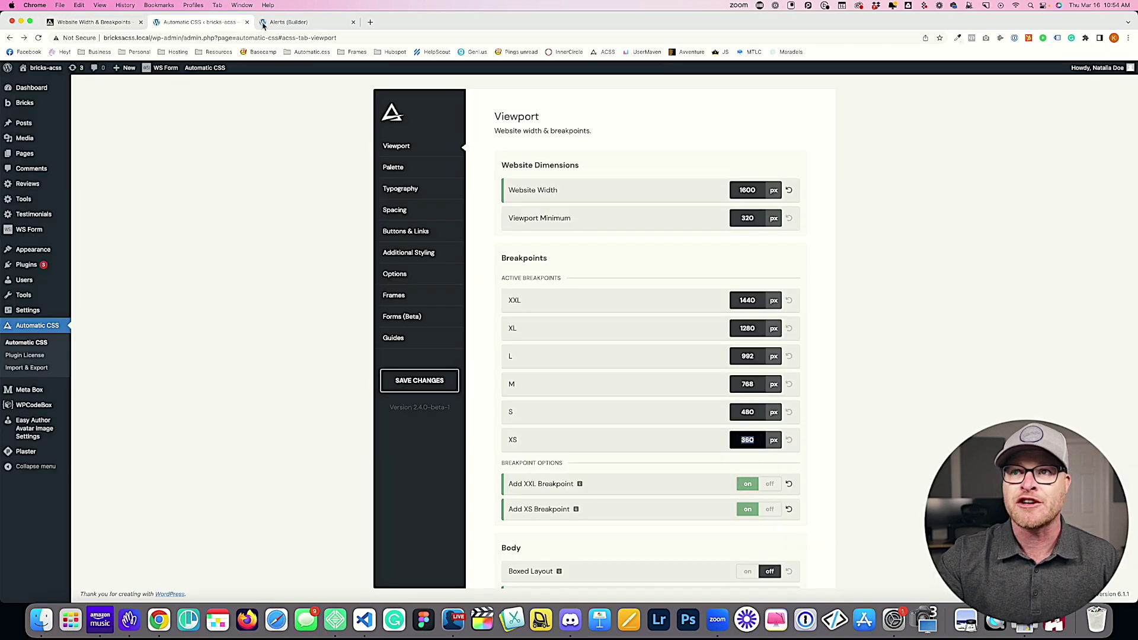
click(234, 24)
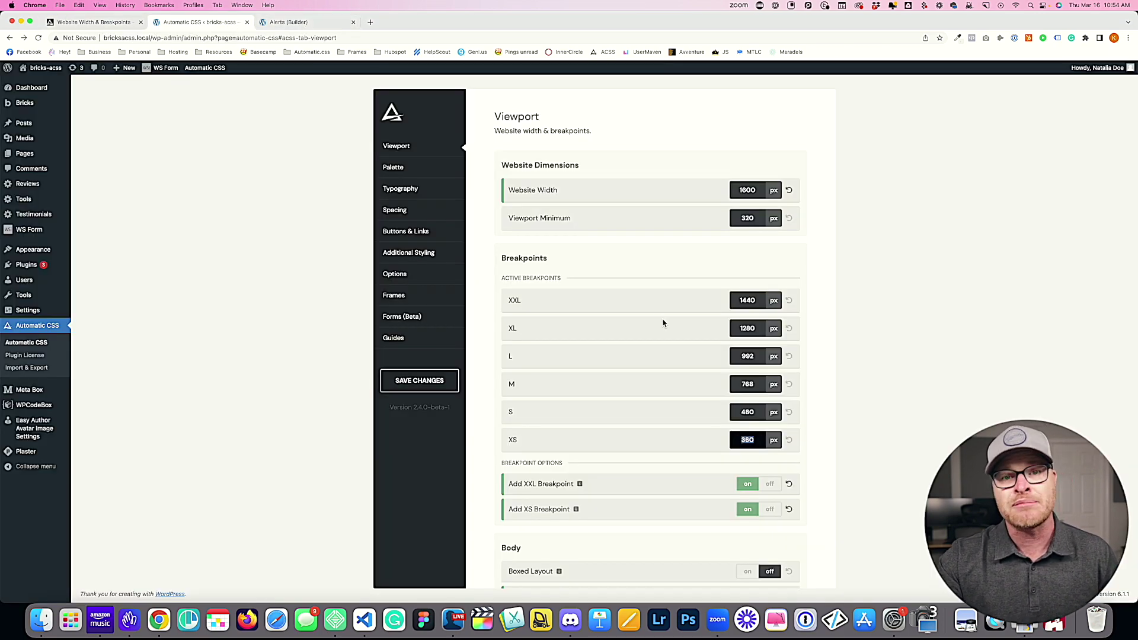